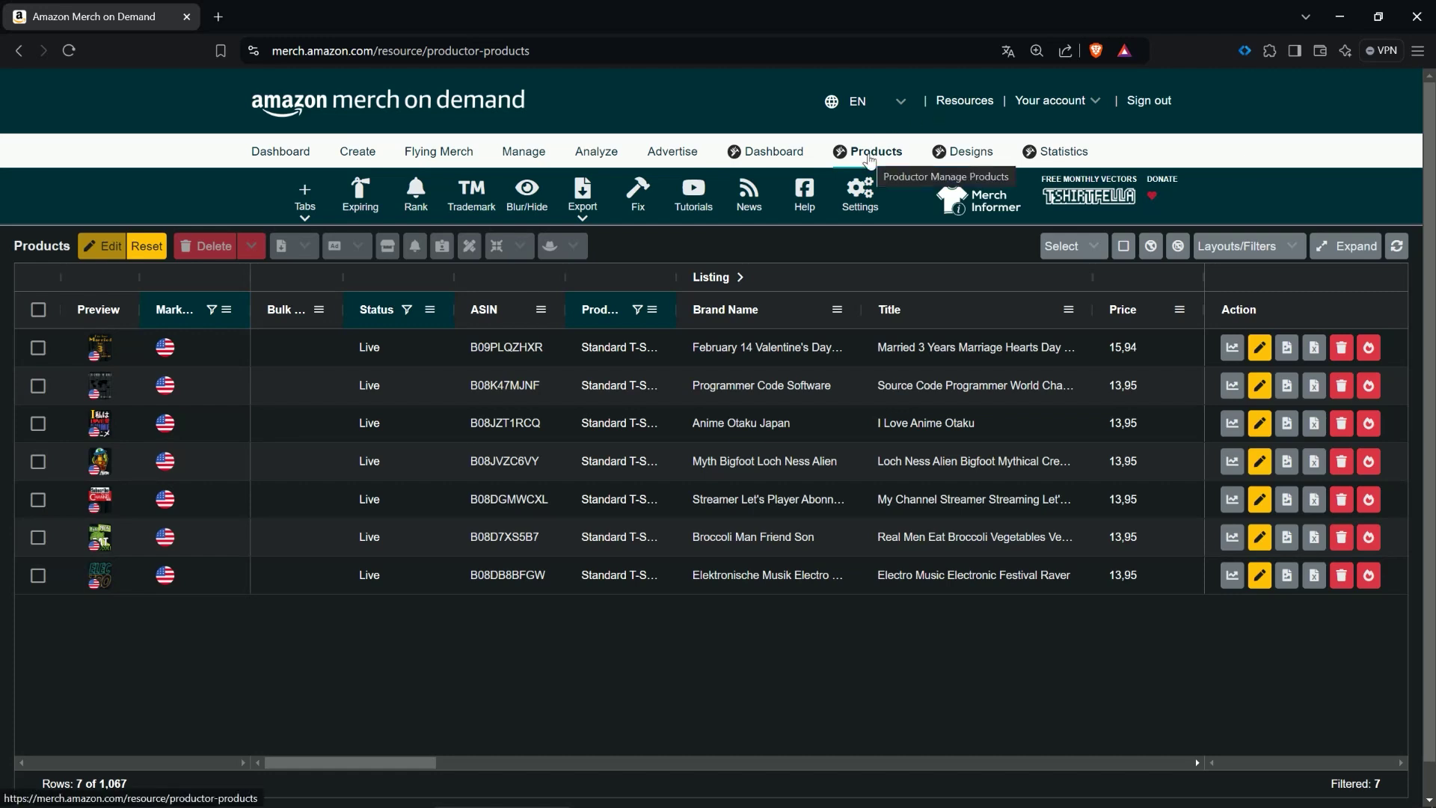
pyautogui.click(226, 311)
pyautogui.scroll(-2, 272, 429)
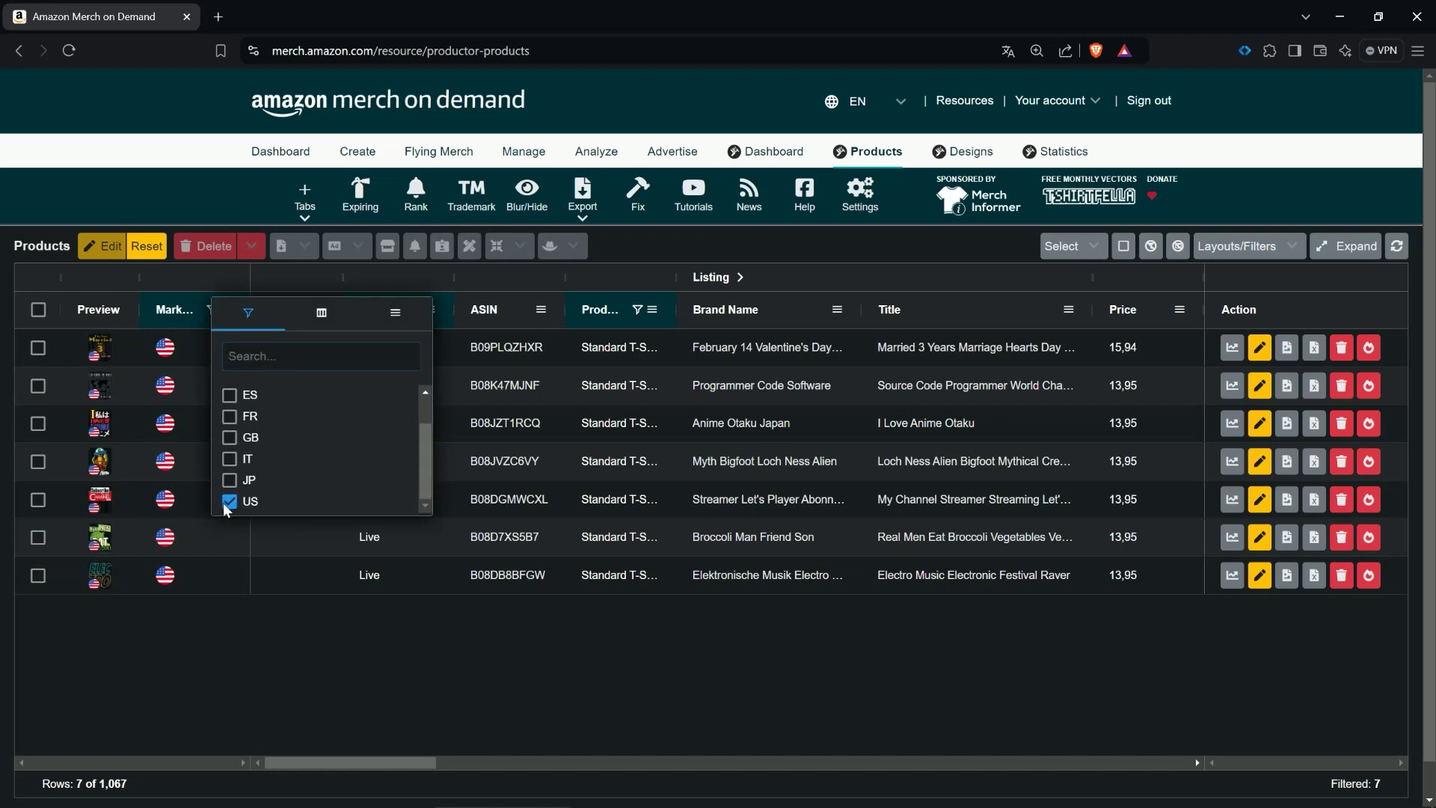
pyautogui.click(653, 249)
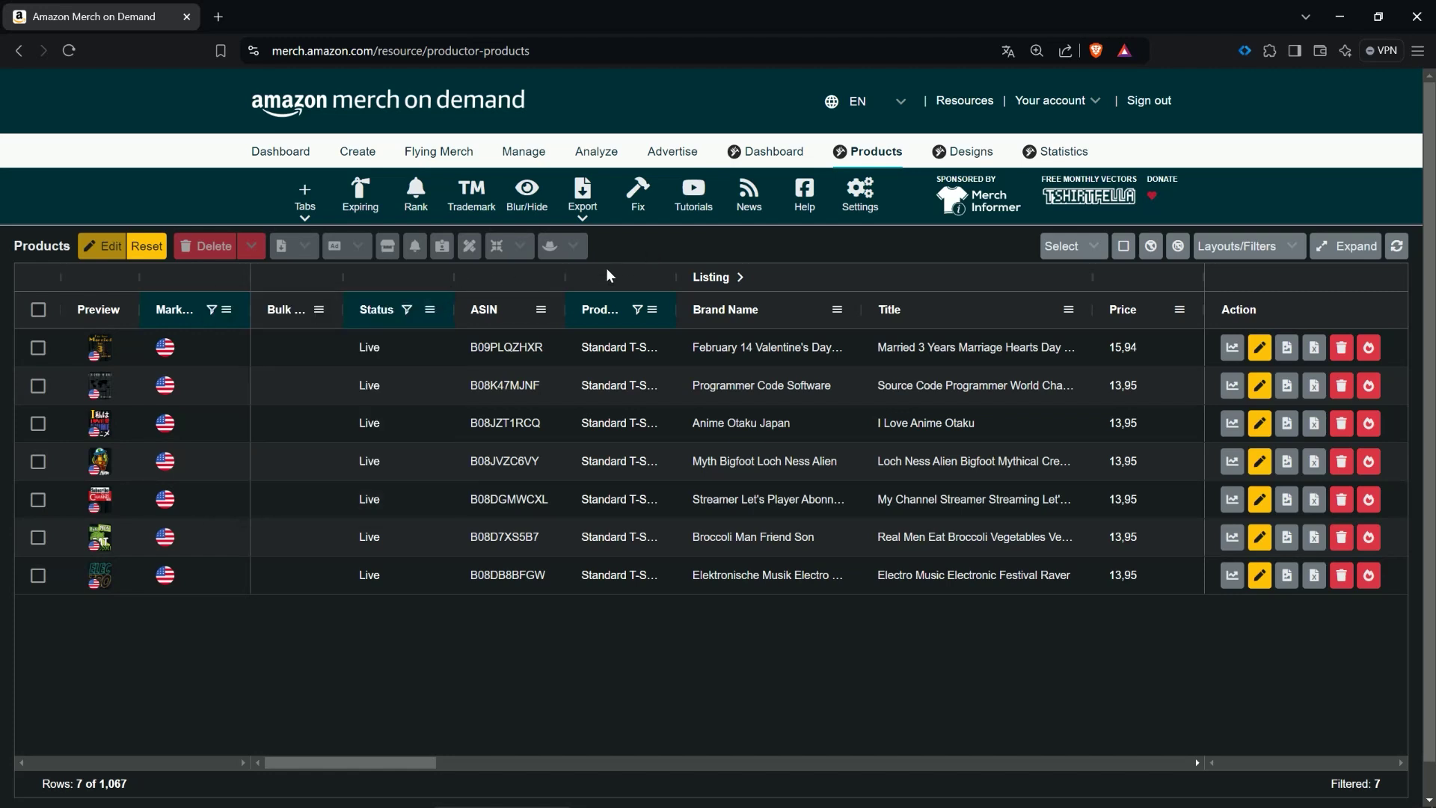
pyautogui.click(435, 318)
pyautogui.press('Escape')
pyautogui.click(659, 318)
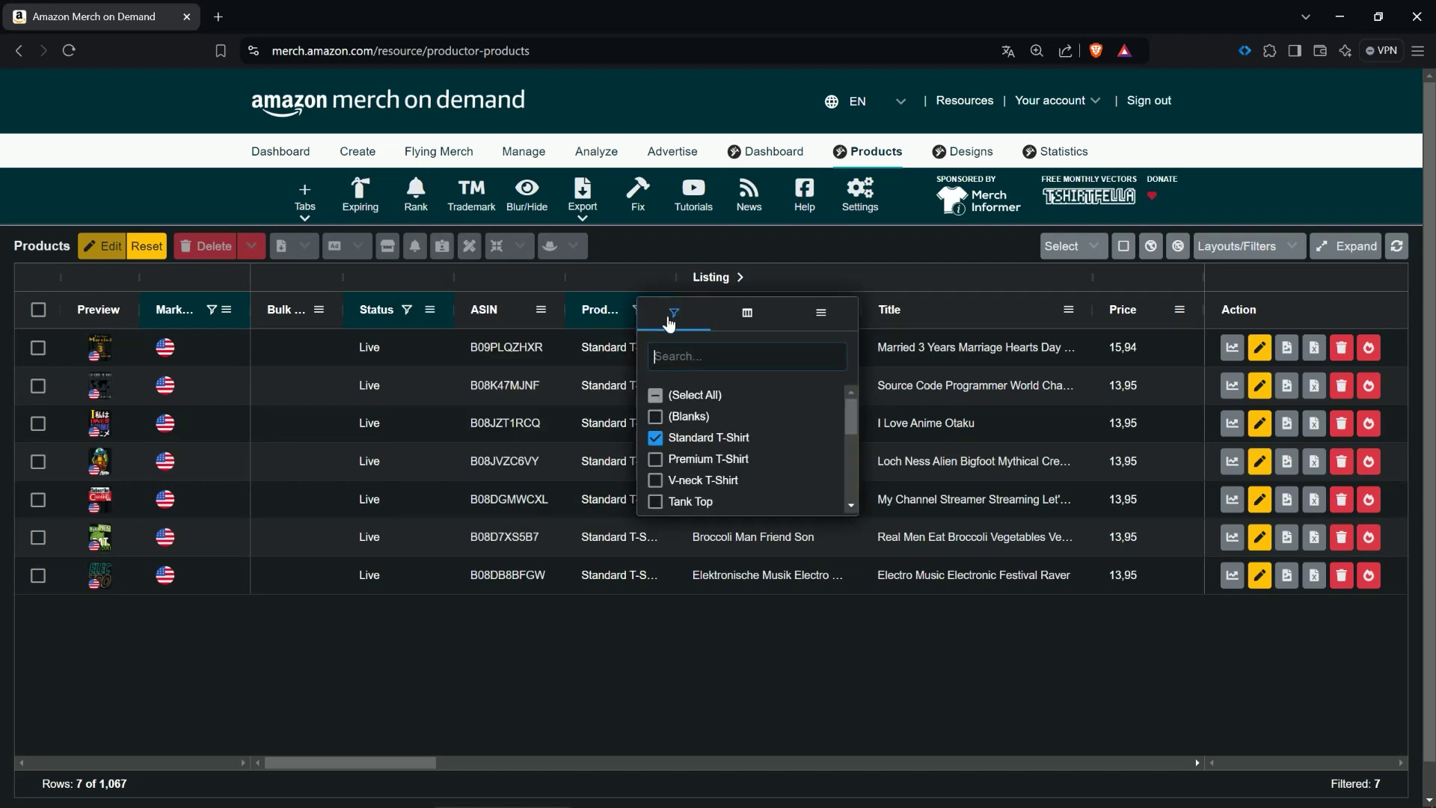
pyautogui.click(761, 245)
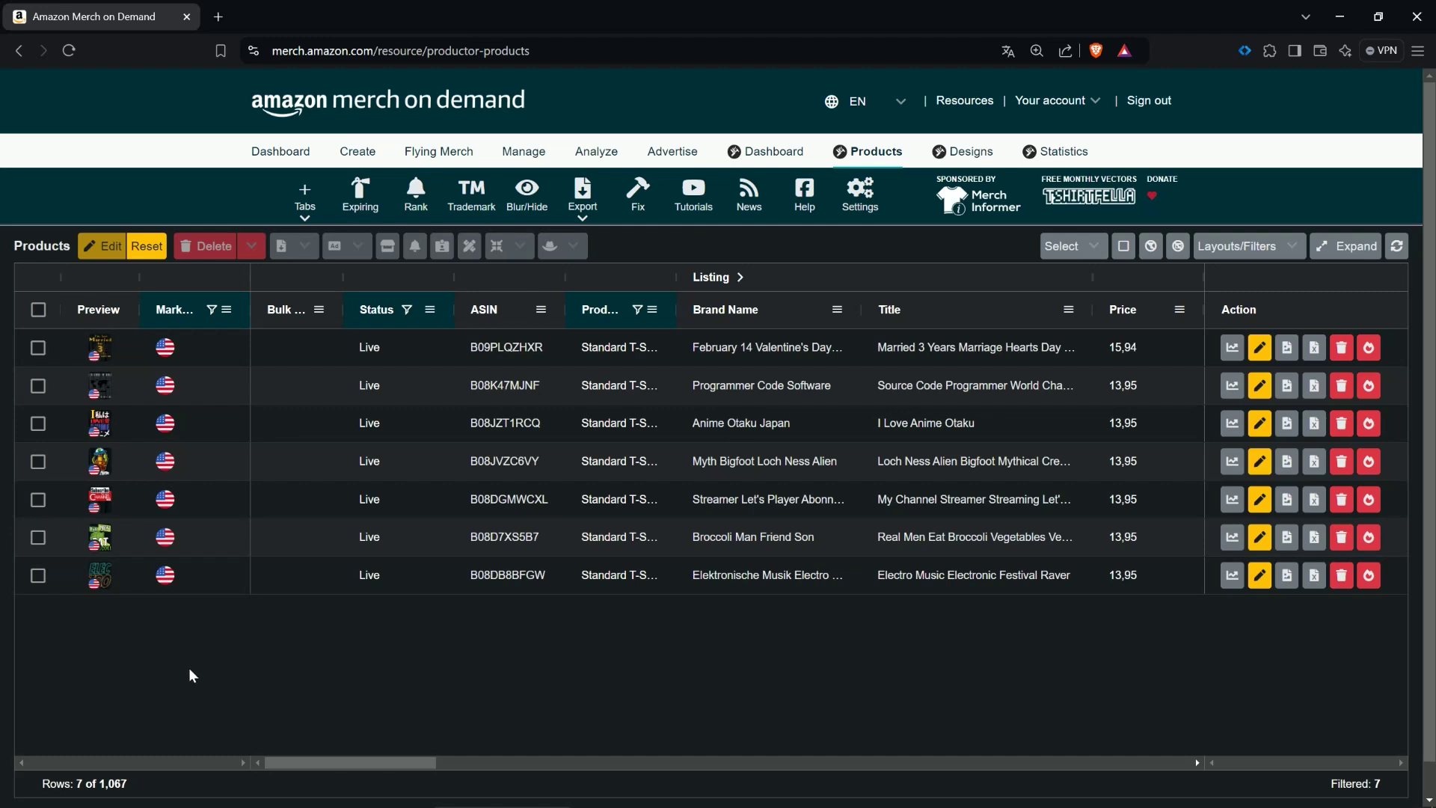
# Step: Select the top three listings, including Anime Otaku Japan, and open the Export options list
pyautogui.click(36, 347)
pyautogui.click(38, 386)
pyautogui.click(38, 423)
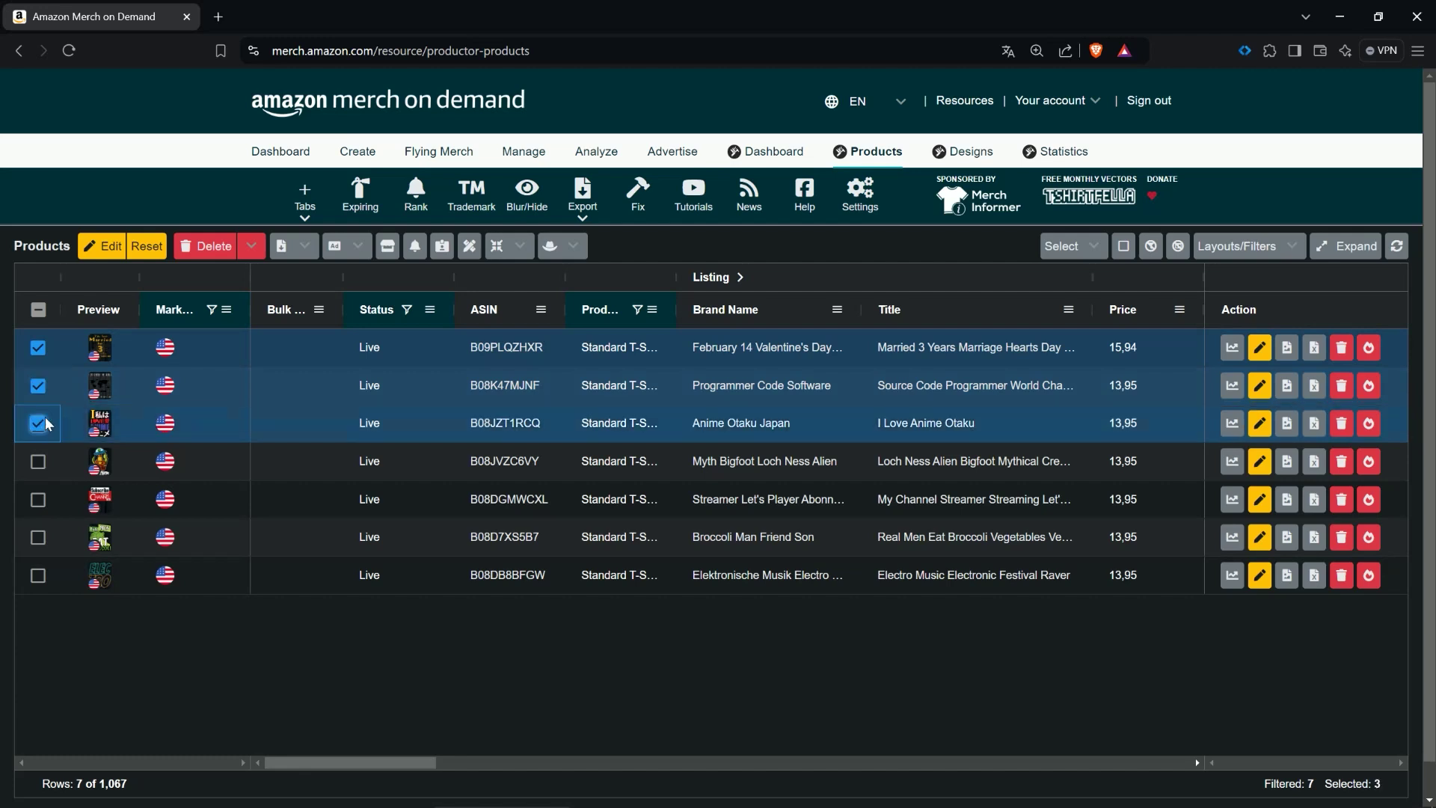
pyautogui.click(307, 249)
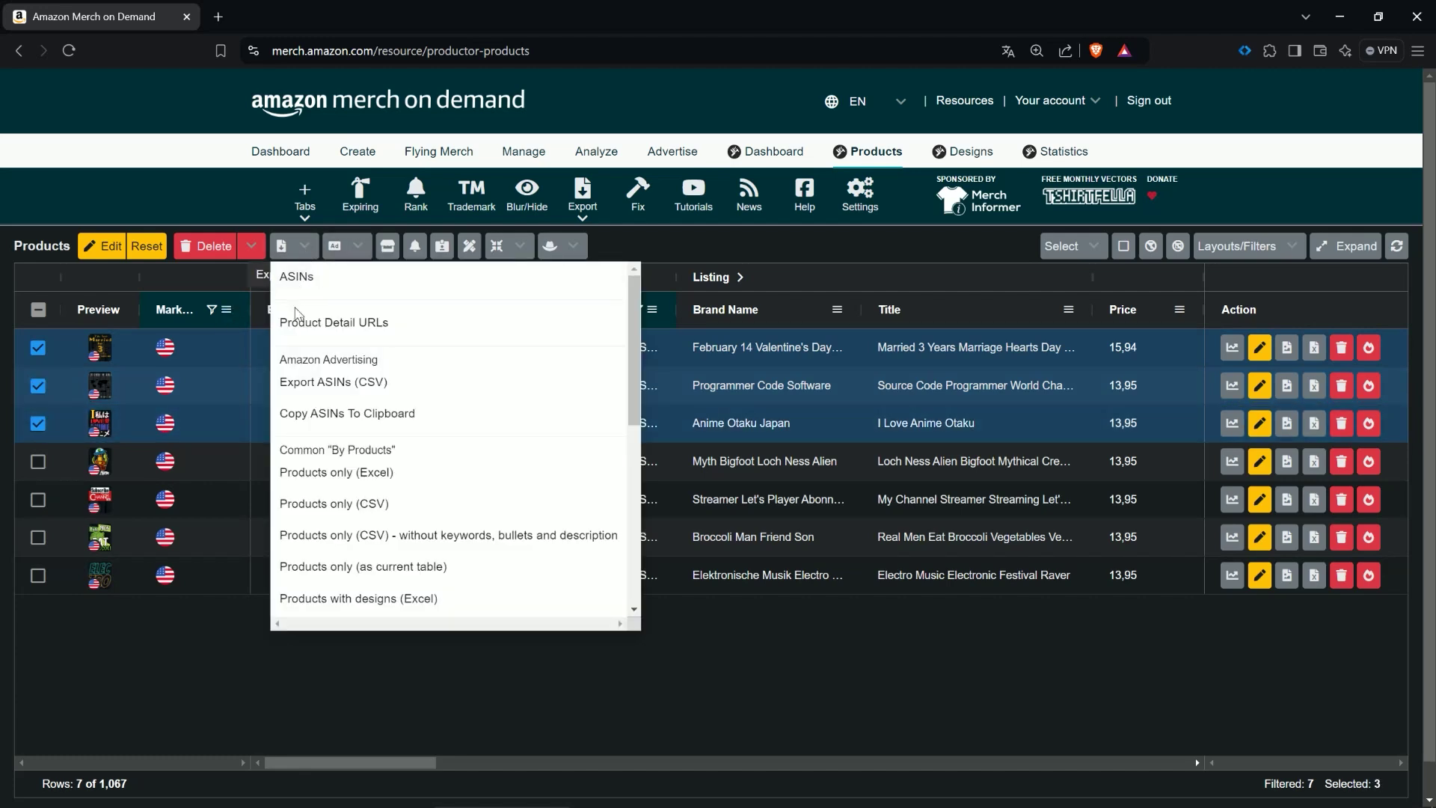
# Step: Export the three listings as 'Products with designs (Excel)' to expand_tumbler, then switch to Flying Upload POD
pyautogui.click(369, 599)
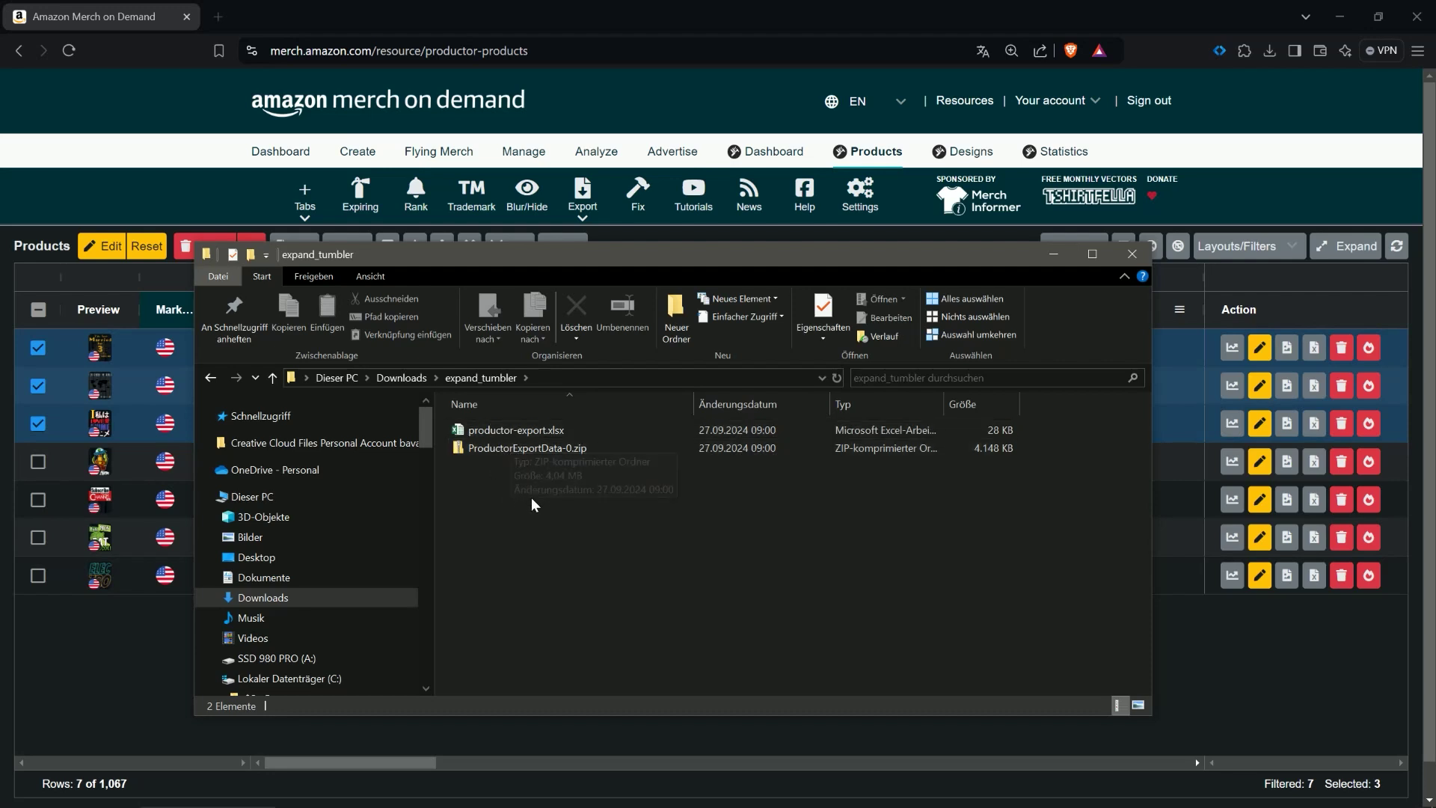
pyautogui.click(1132, 254)
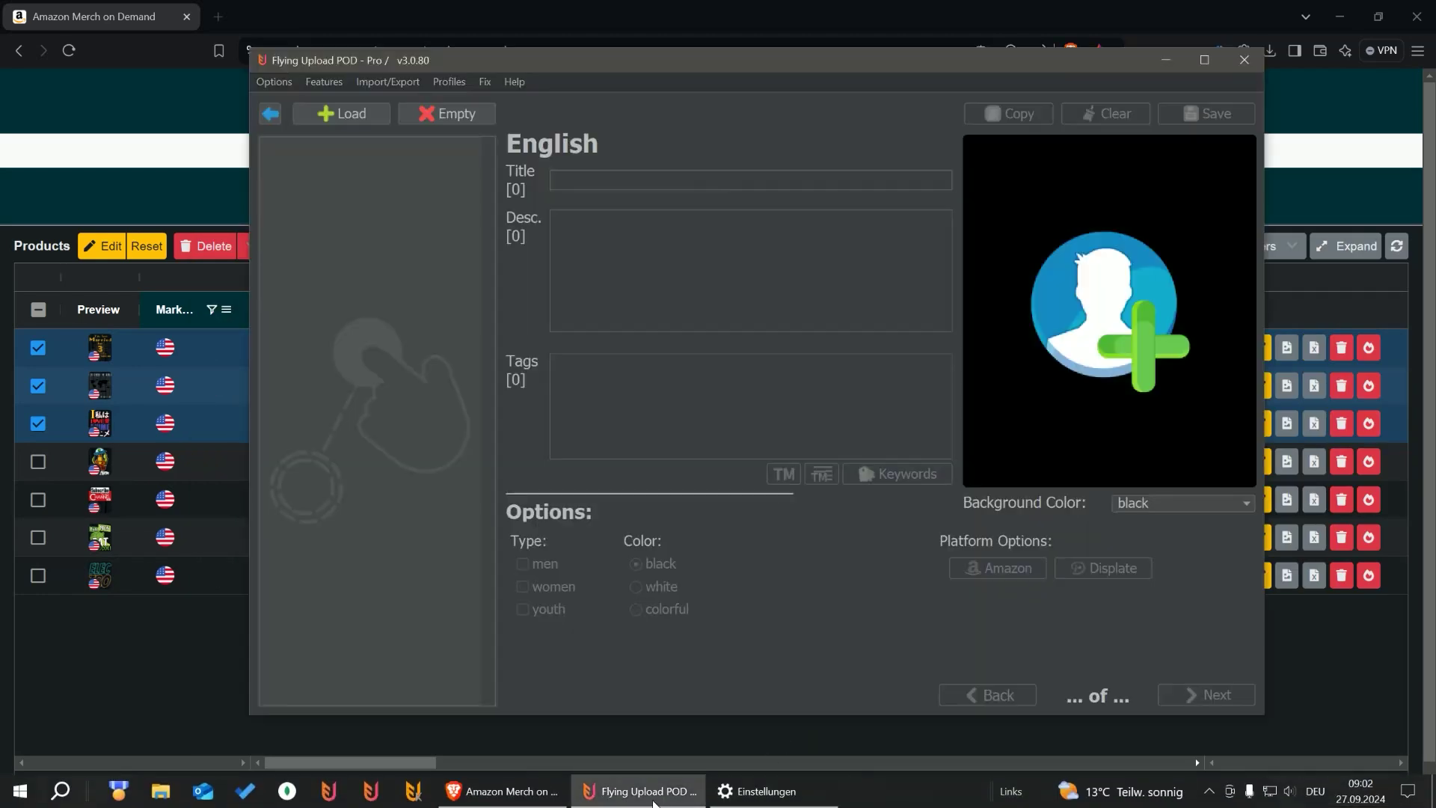
pyautogui.click(636, 798)
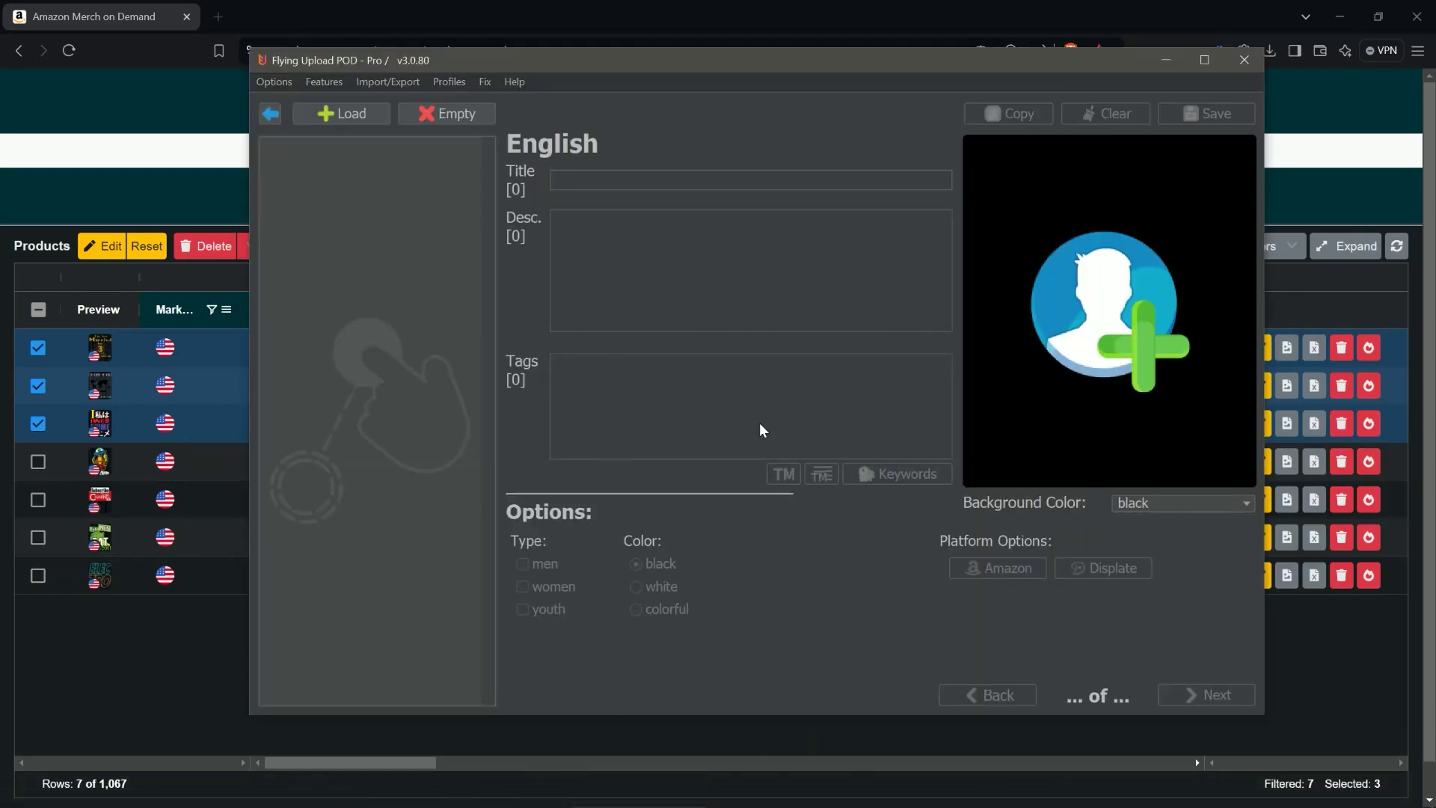
# Step: Load productor-export.xlsx into Flying Upload POD so the three designs appear, starting with 'I Love Anime Otaku'
pyautogui.moveTo(894, 357); pyautogui.dragTo(388, 357)
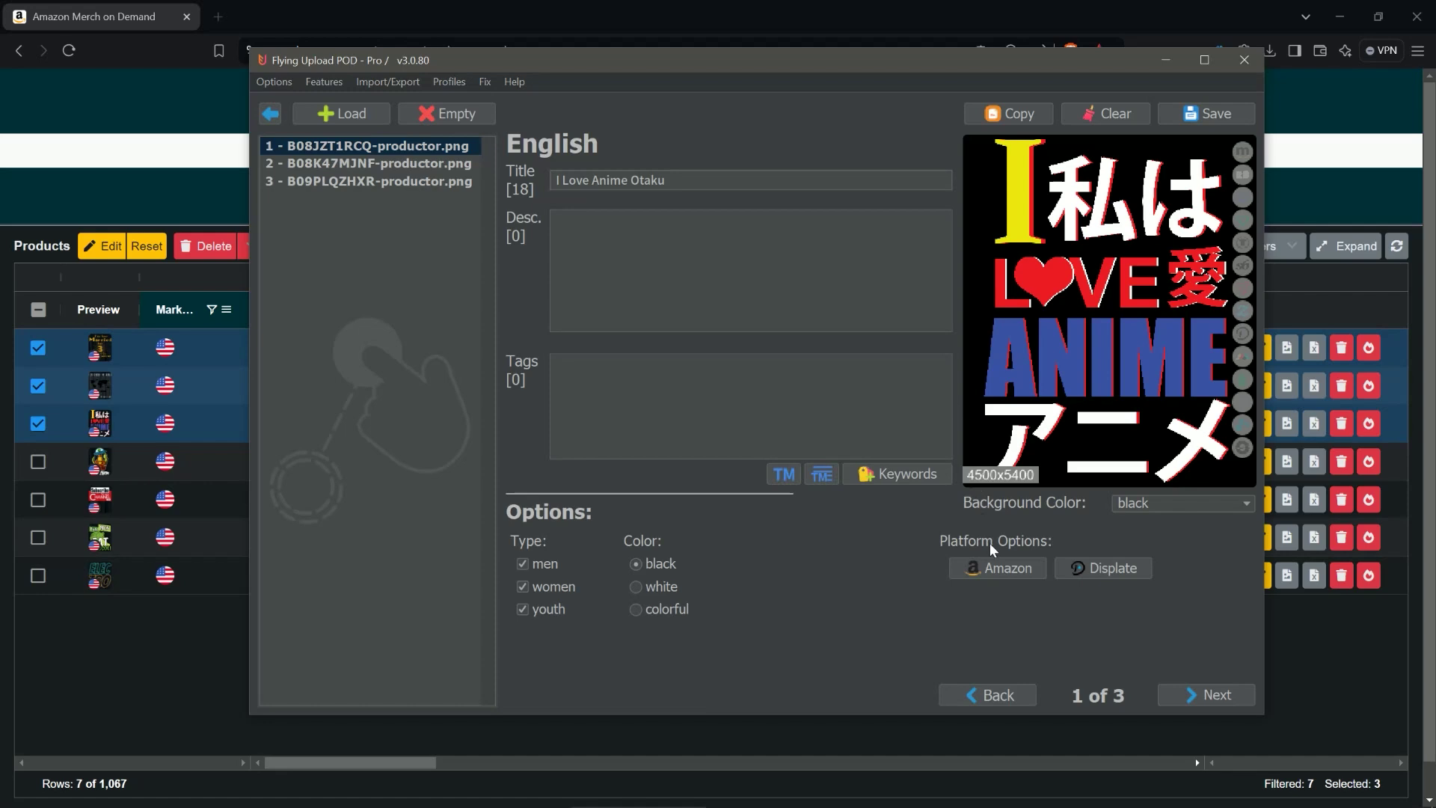
# Step: Set design 1's Amazon product to a com Tumbler at 20.99 in black and grey, and save
pyautogui.click(995, 569)
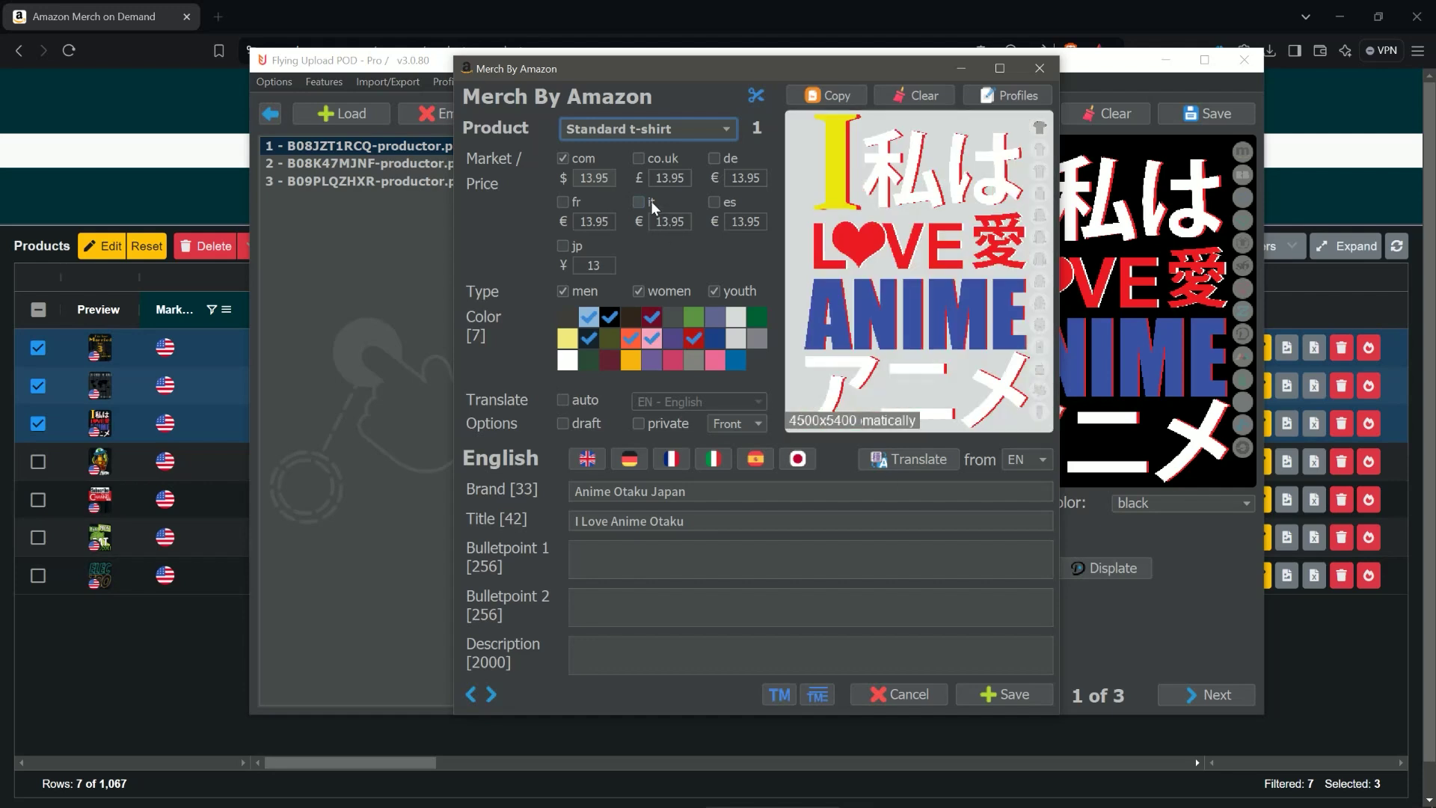
pyautogui.click(563, 160)
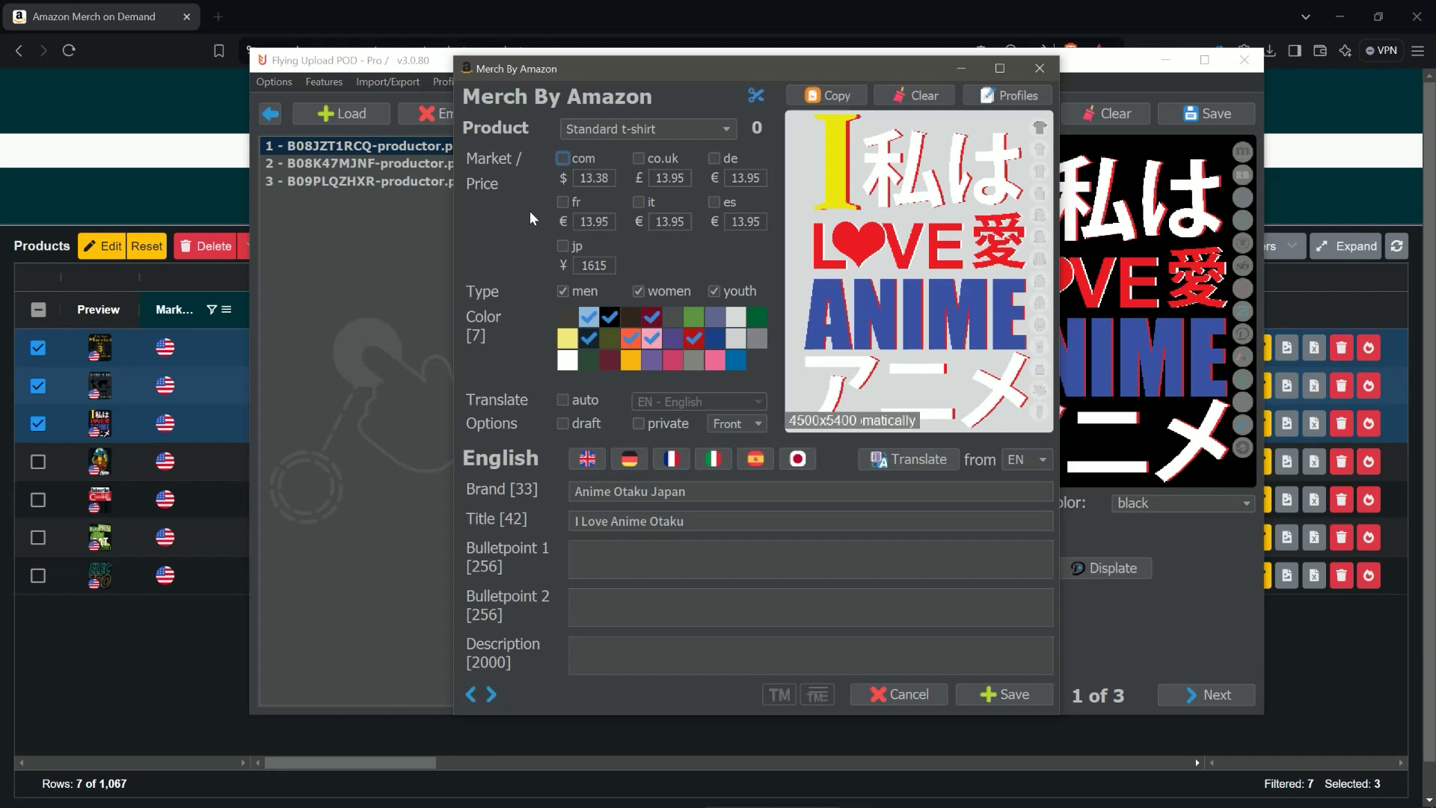
pyautogui.click(610, 128)
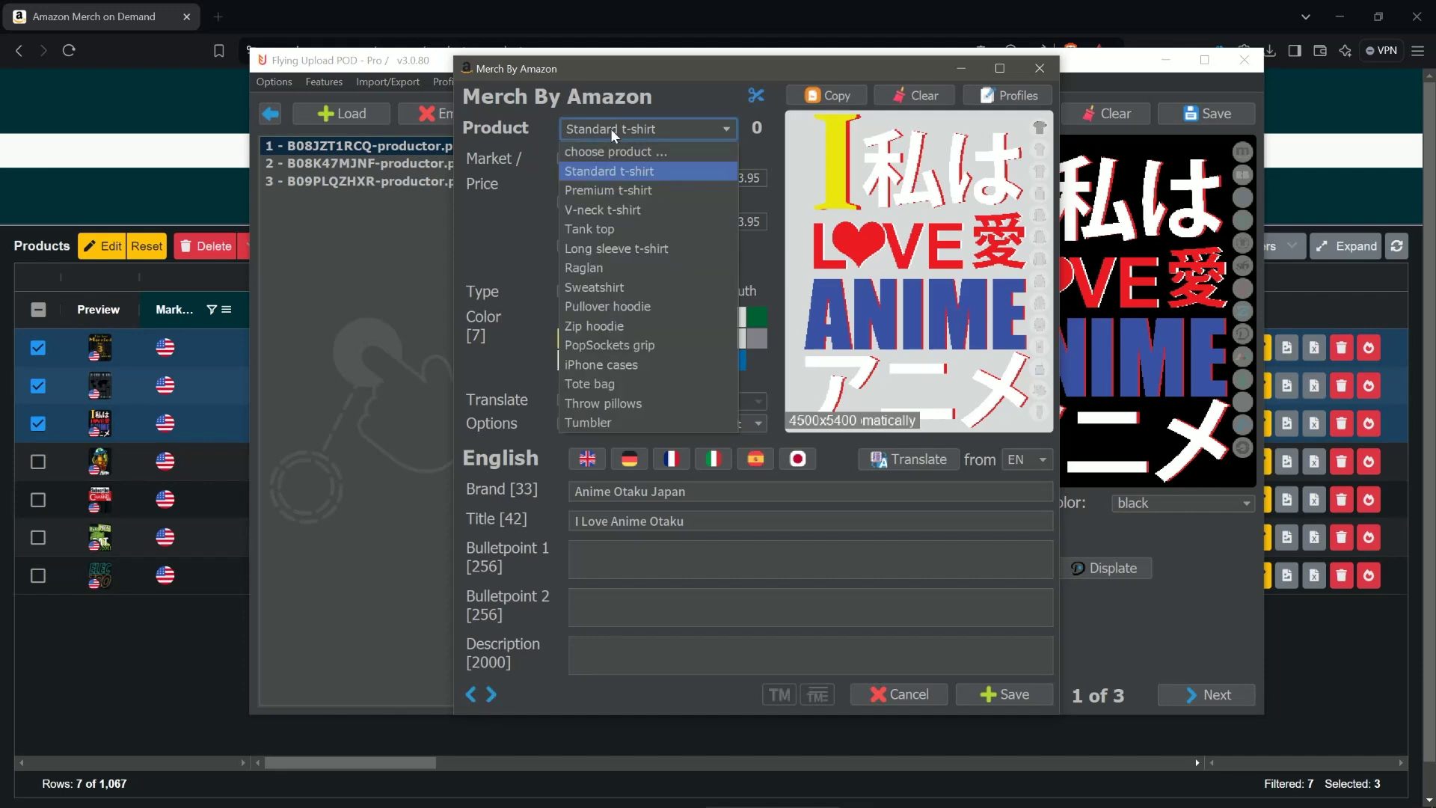
pyautogui.click(589, 423)
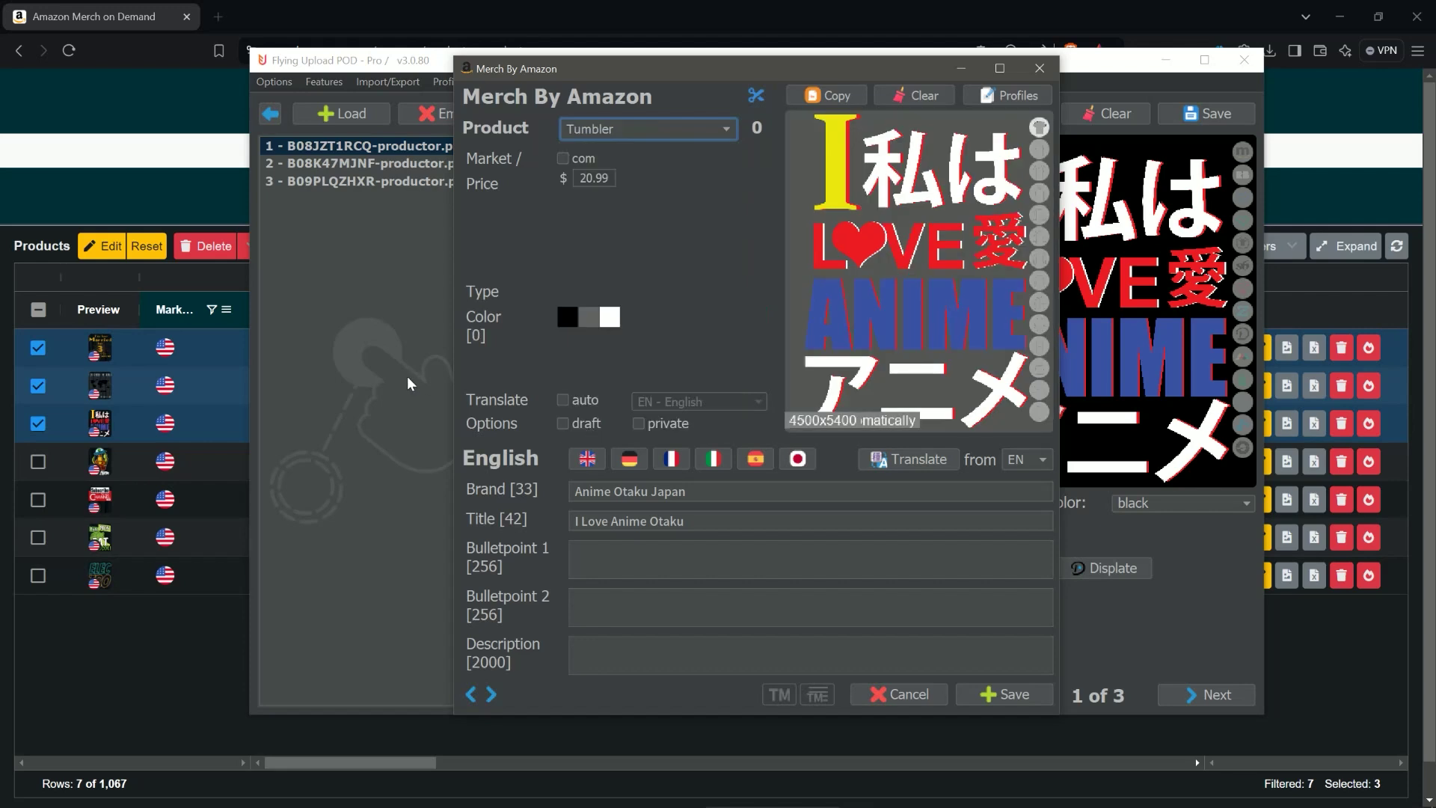
pyautogui.click(561, 159)
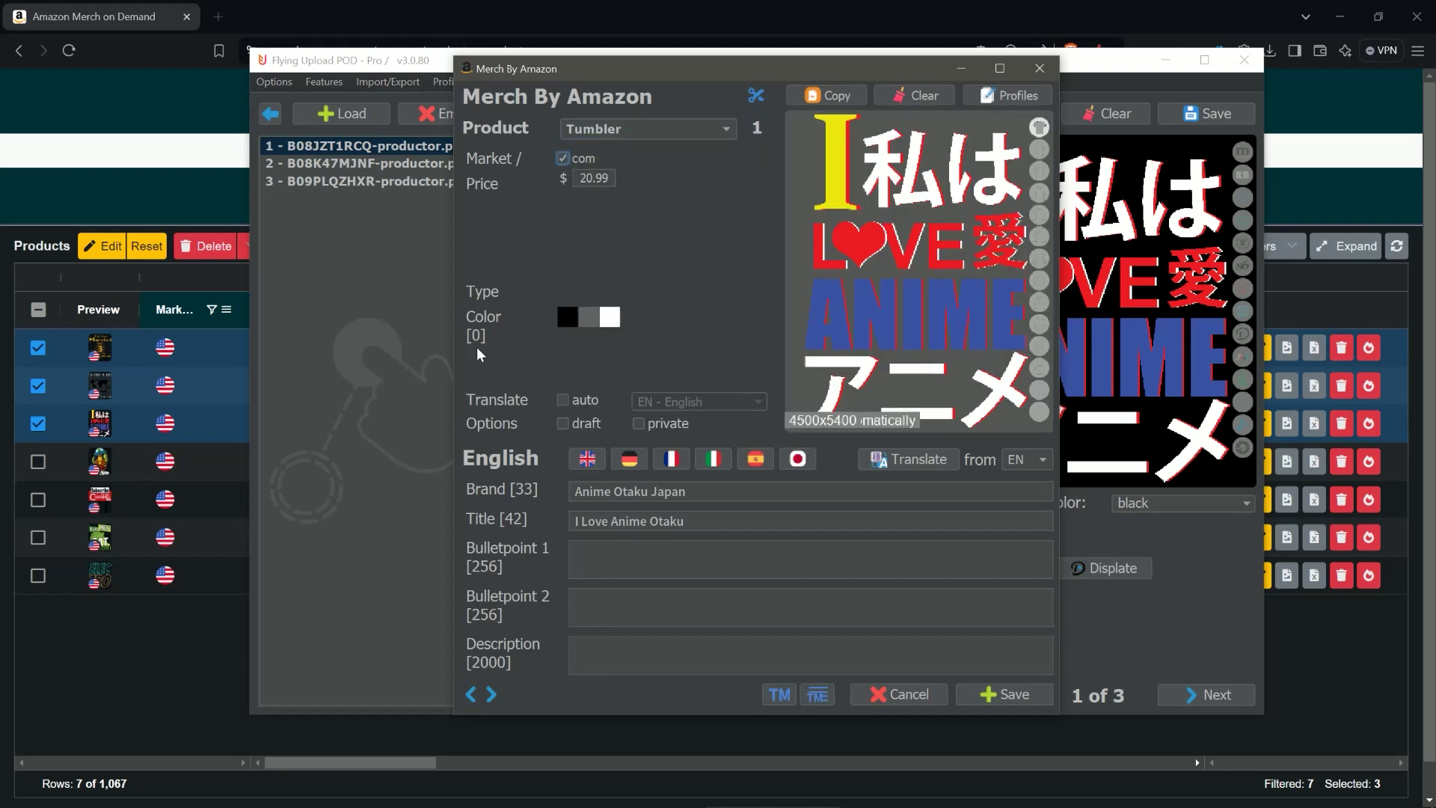
pyautogui.click(567, 319)
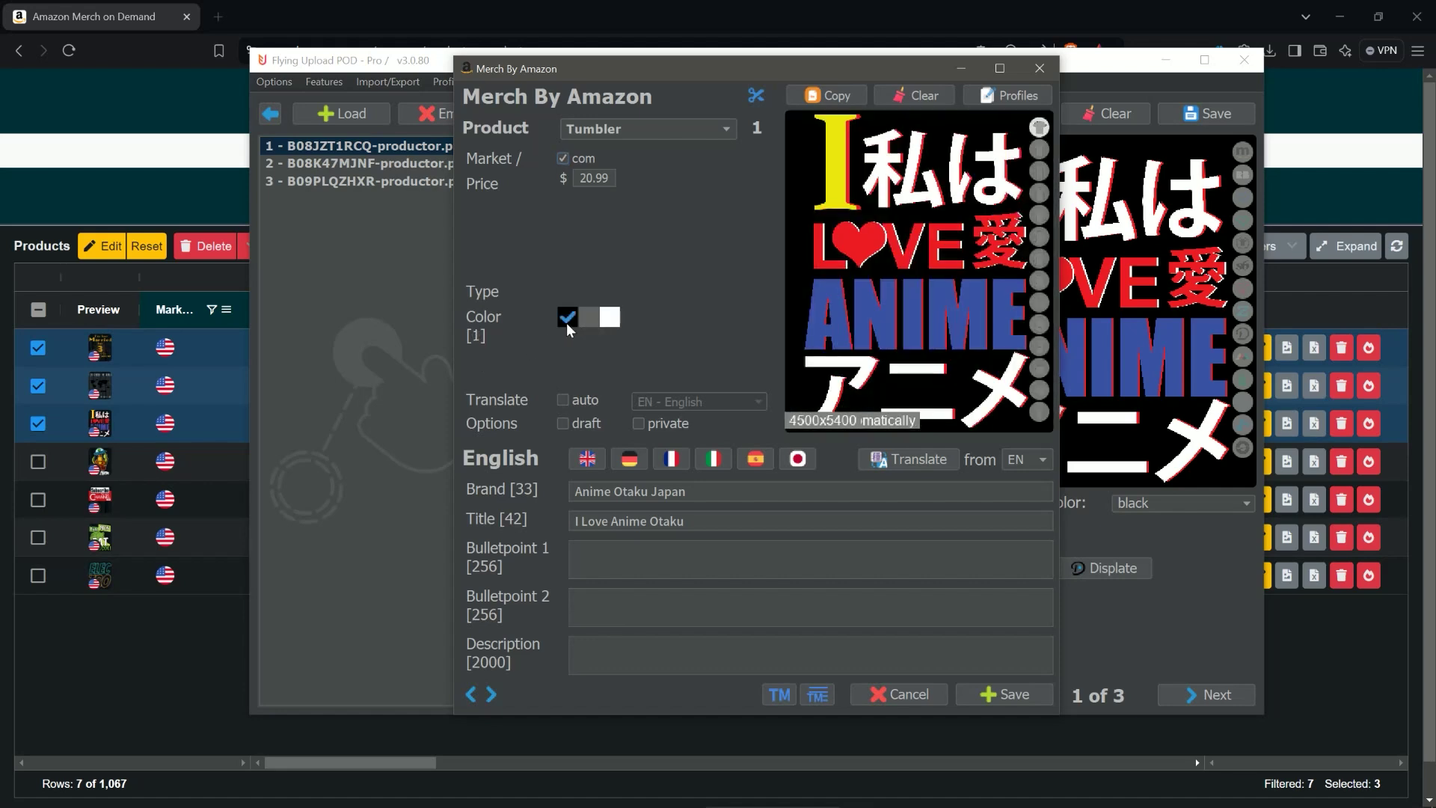
pyautogui.click(587, 320)
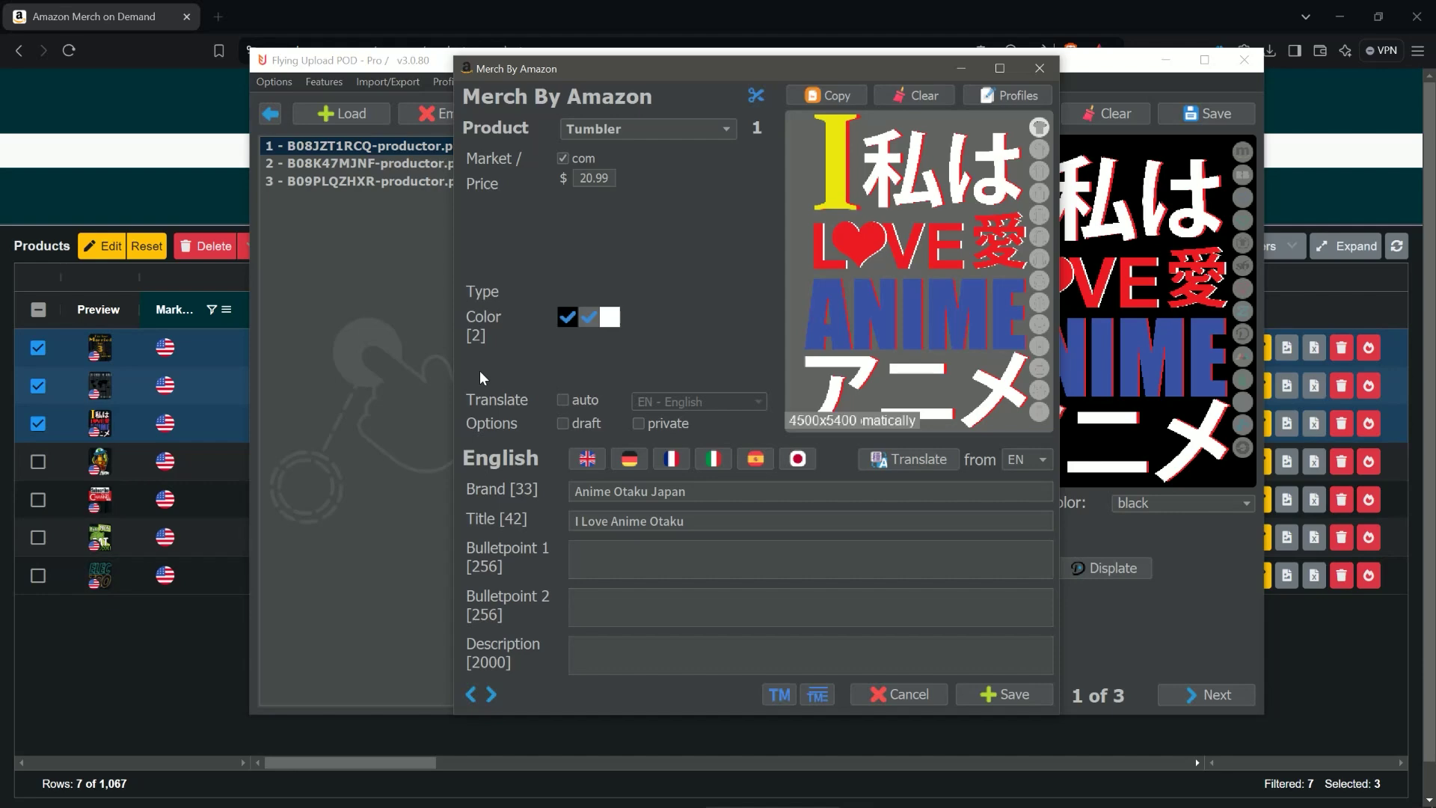
pyautogui.click(1005, 693)
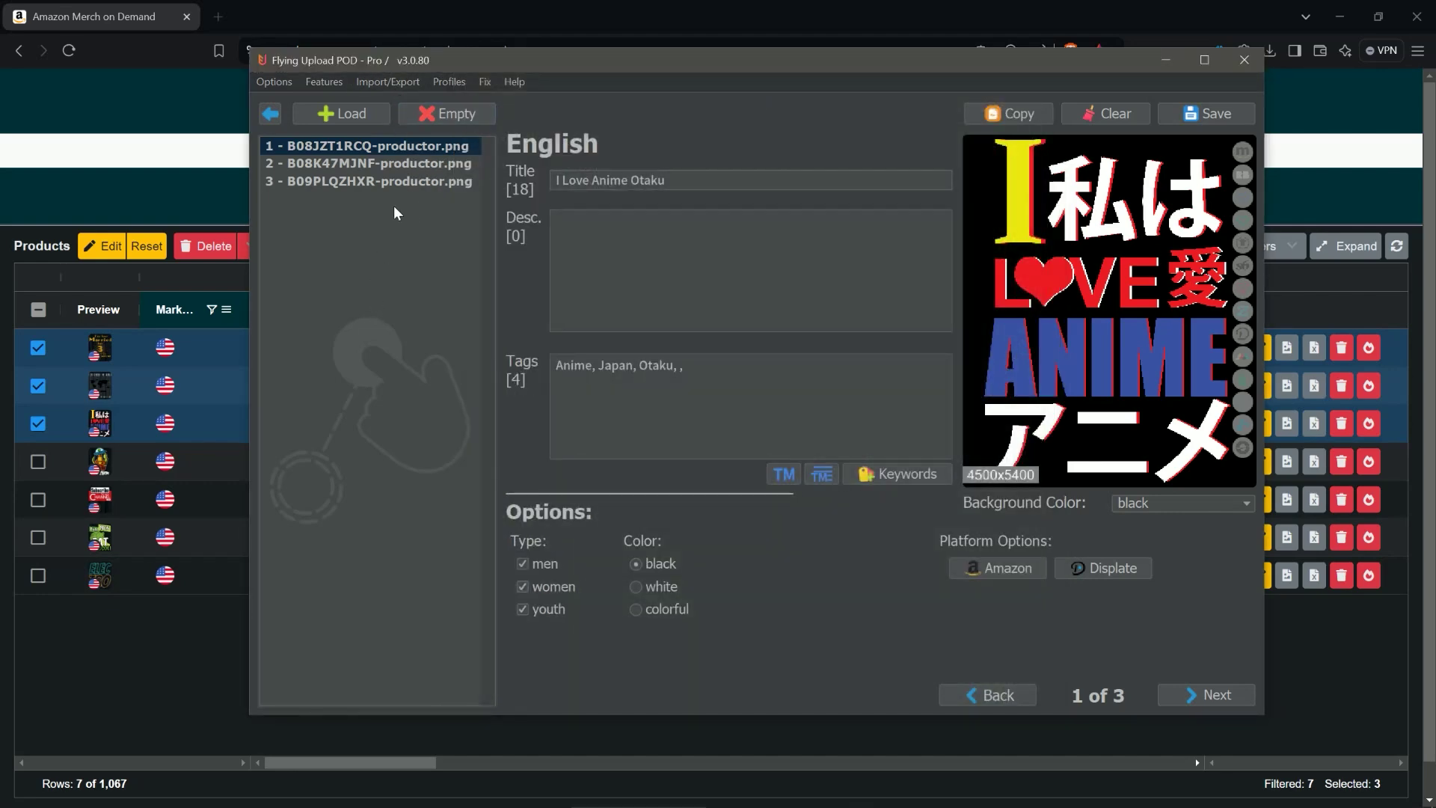
pyautogui.click(399, 161)
pyautogui.click(401, 181)
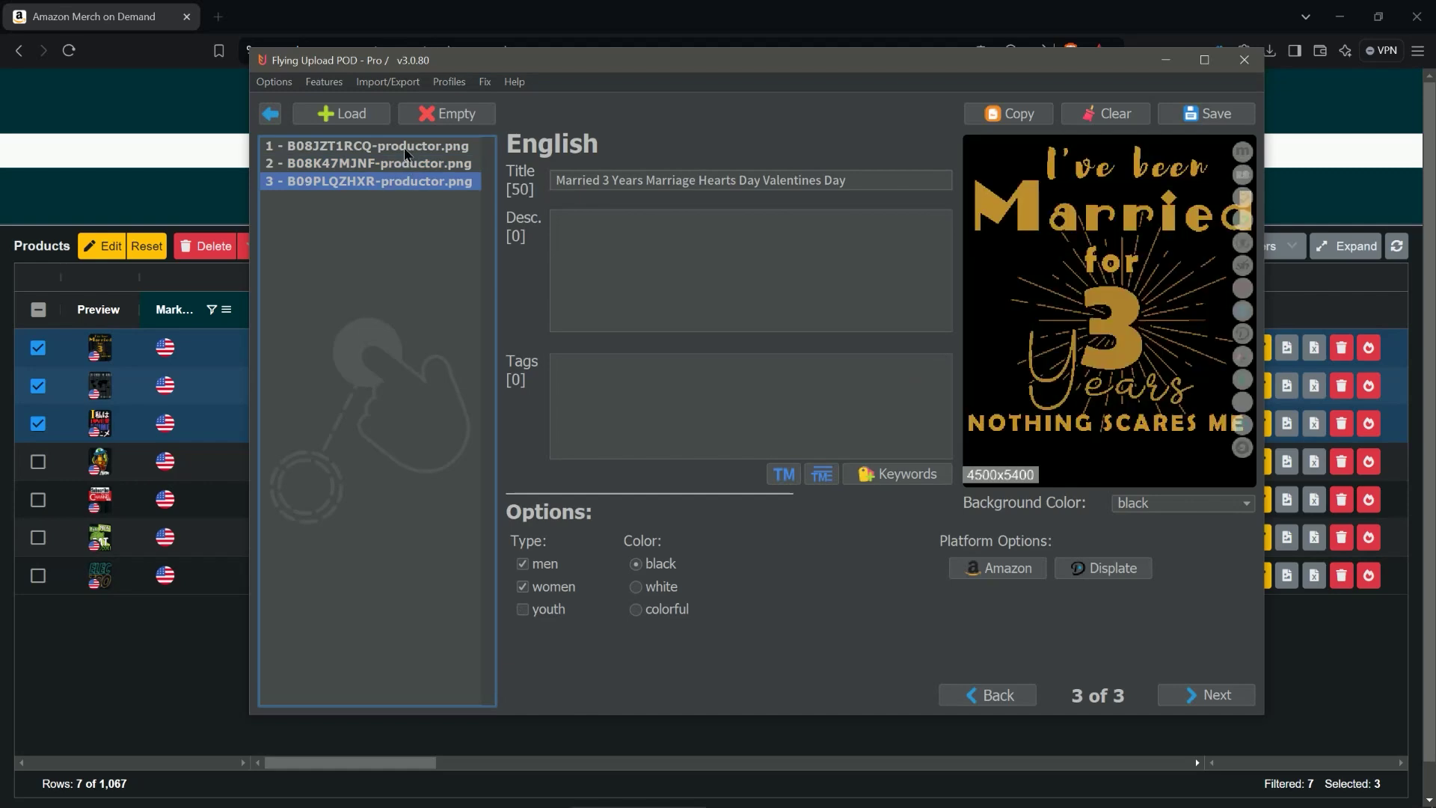
pyautogui.click(404, 147)
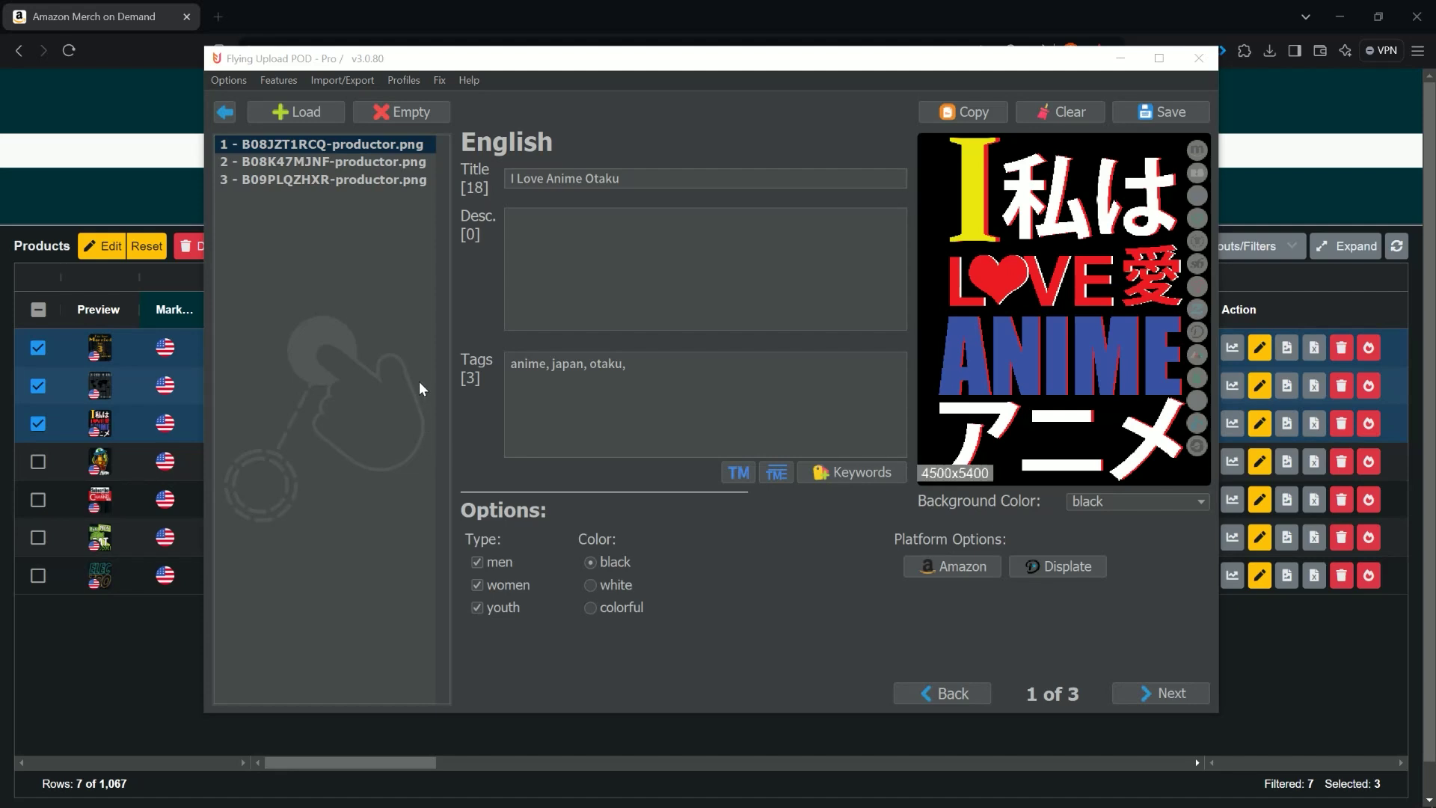
# Step: Apply Features > Advanced MBA > Product Tumbler to All, copying the Tumbler settings to designs 2 and 3
pyautogui.click(287, 82)
pyautogui.moveTo(319, 257)
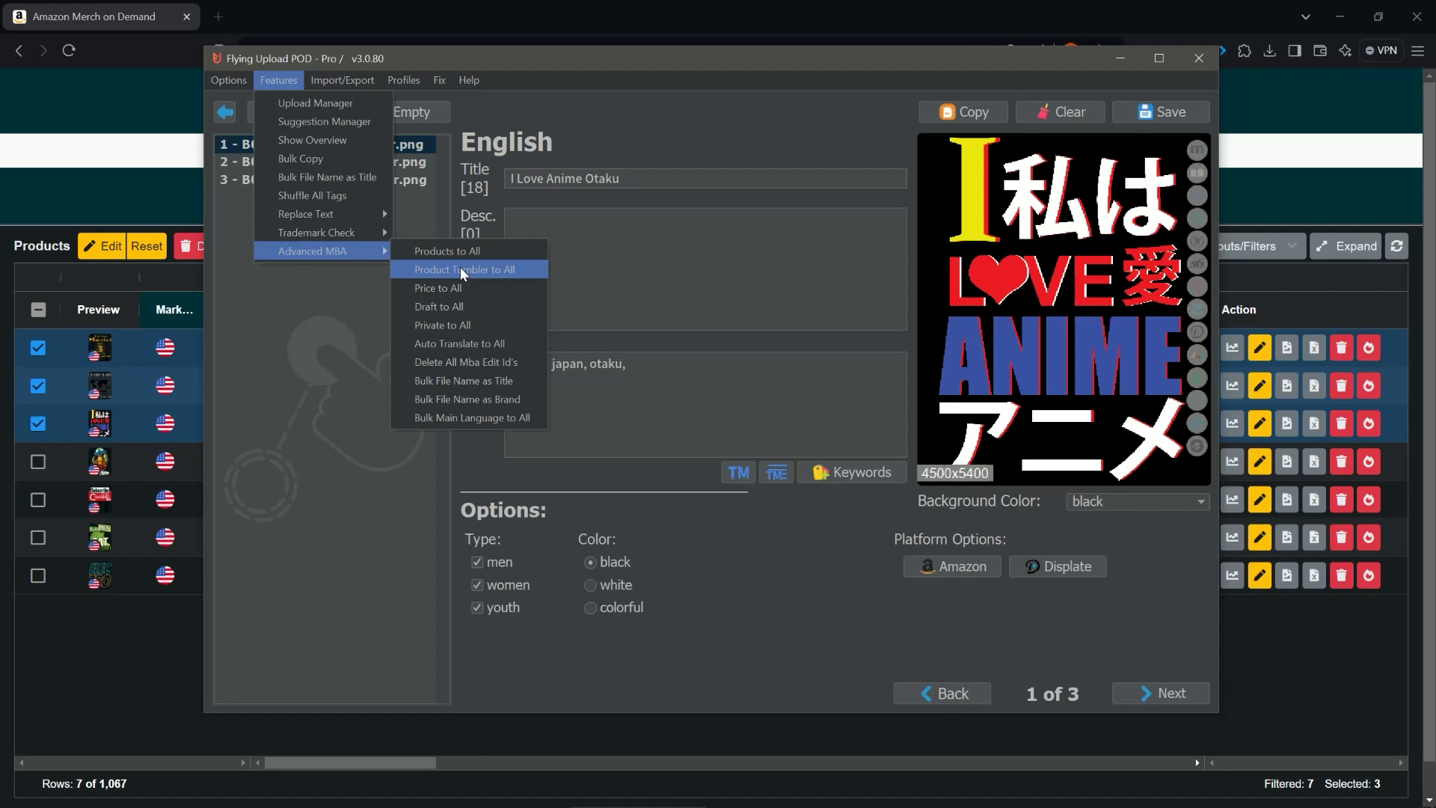
pyautogui.click(460, 253)
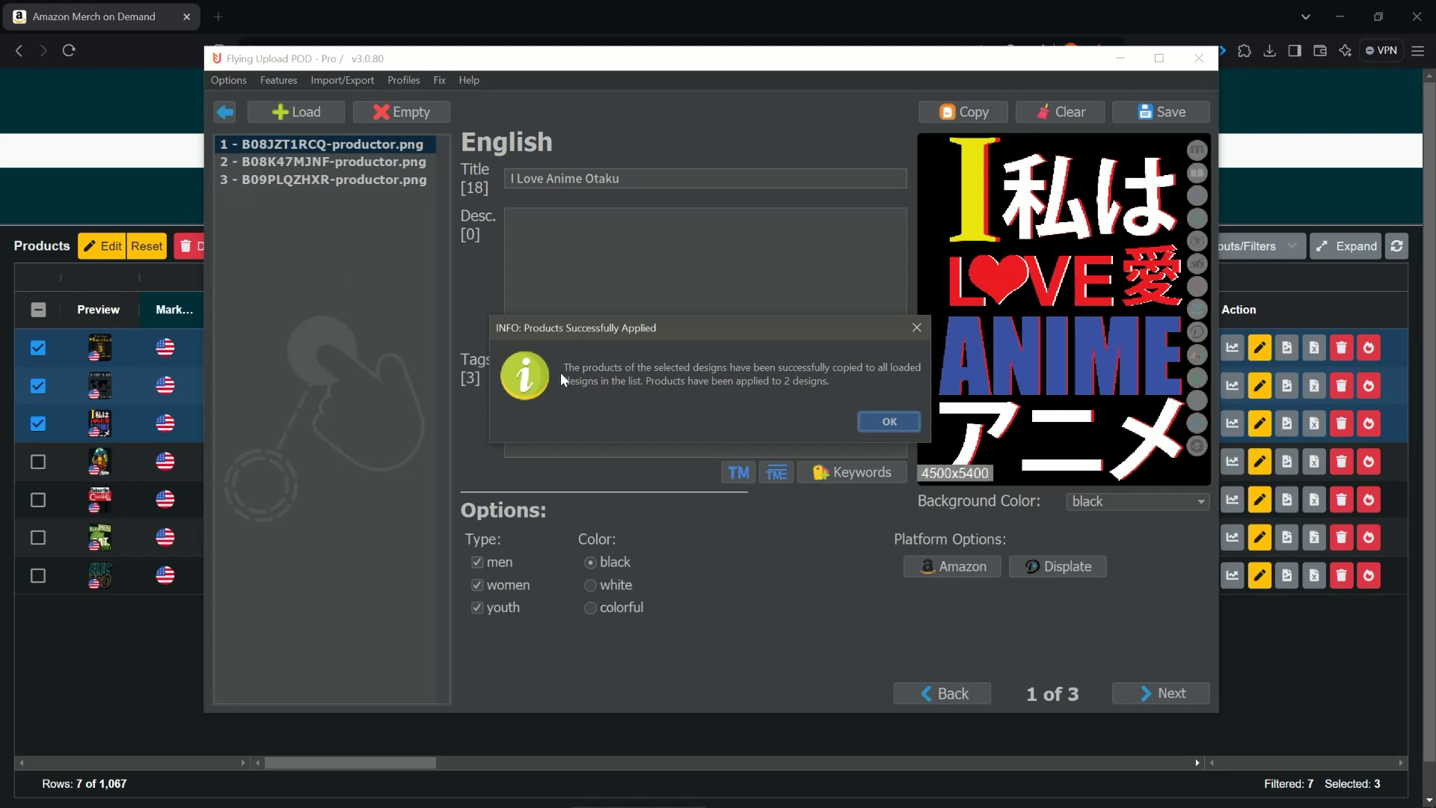
pyautogui.click(876, 428)
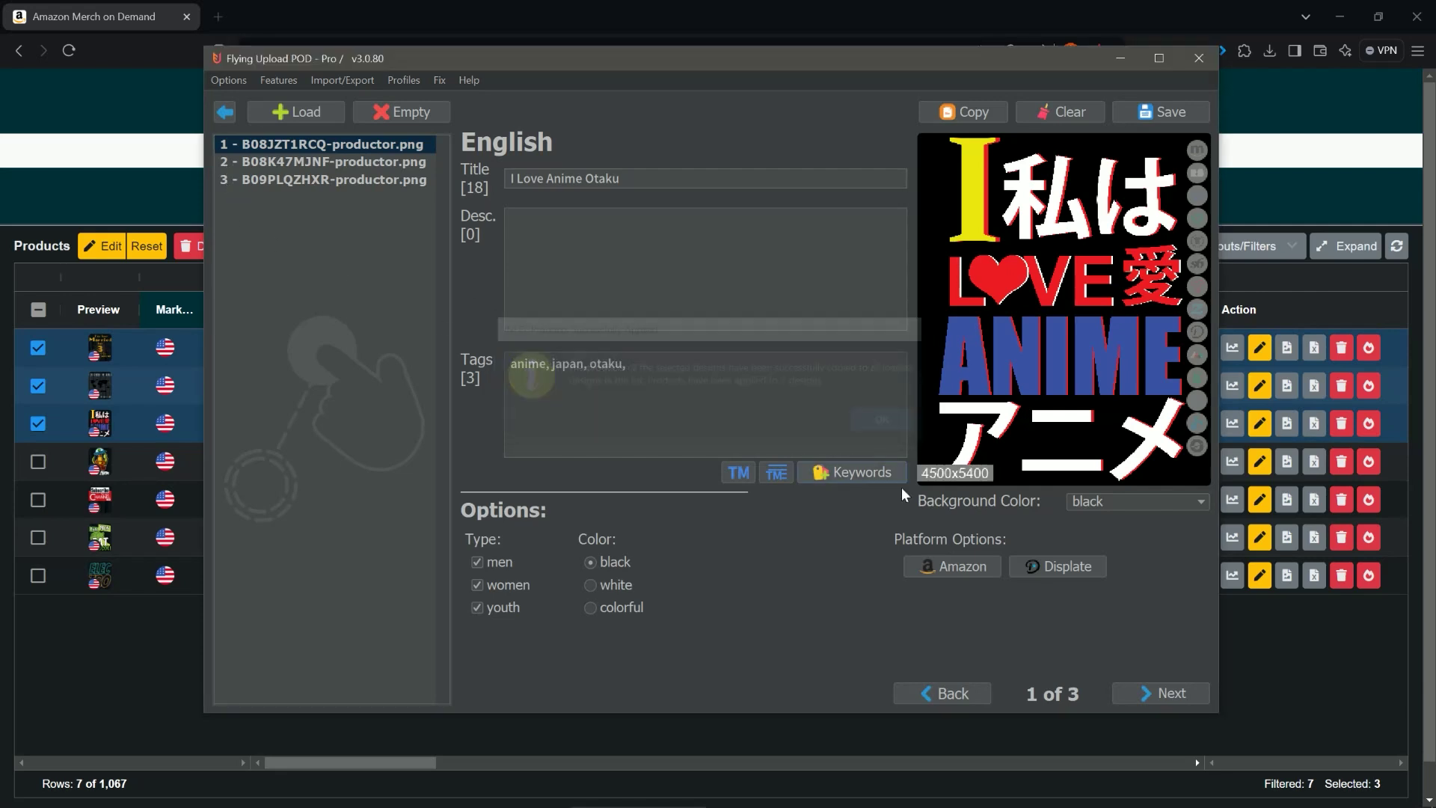
# Step: Keep designs 2 and 3 as Tumblers, toggling Brushed Steel off and on, then save the Amazon settings
pyautogui.click(948, 564)
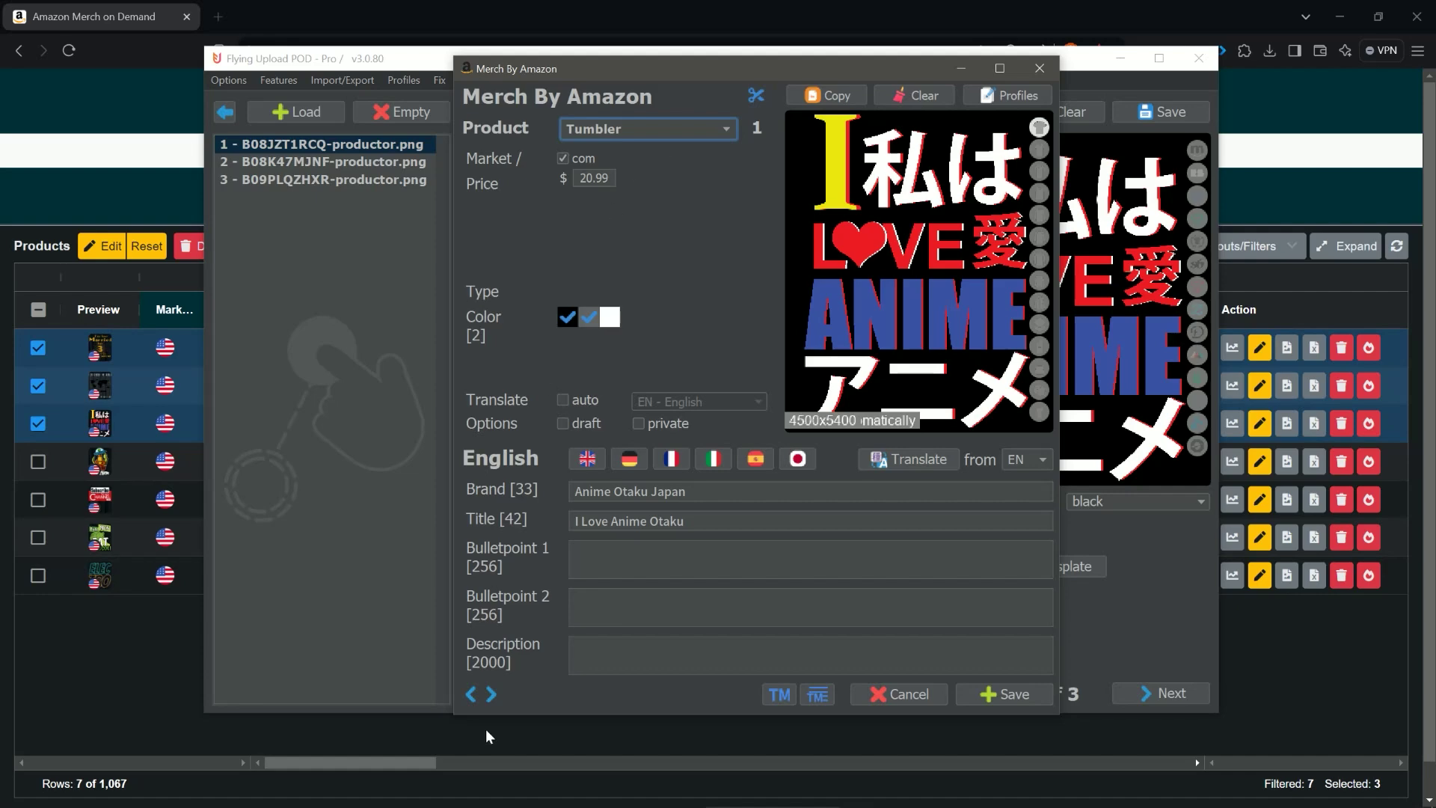
pyautogui.click(493, 694)
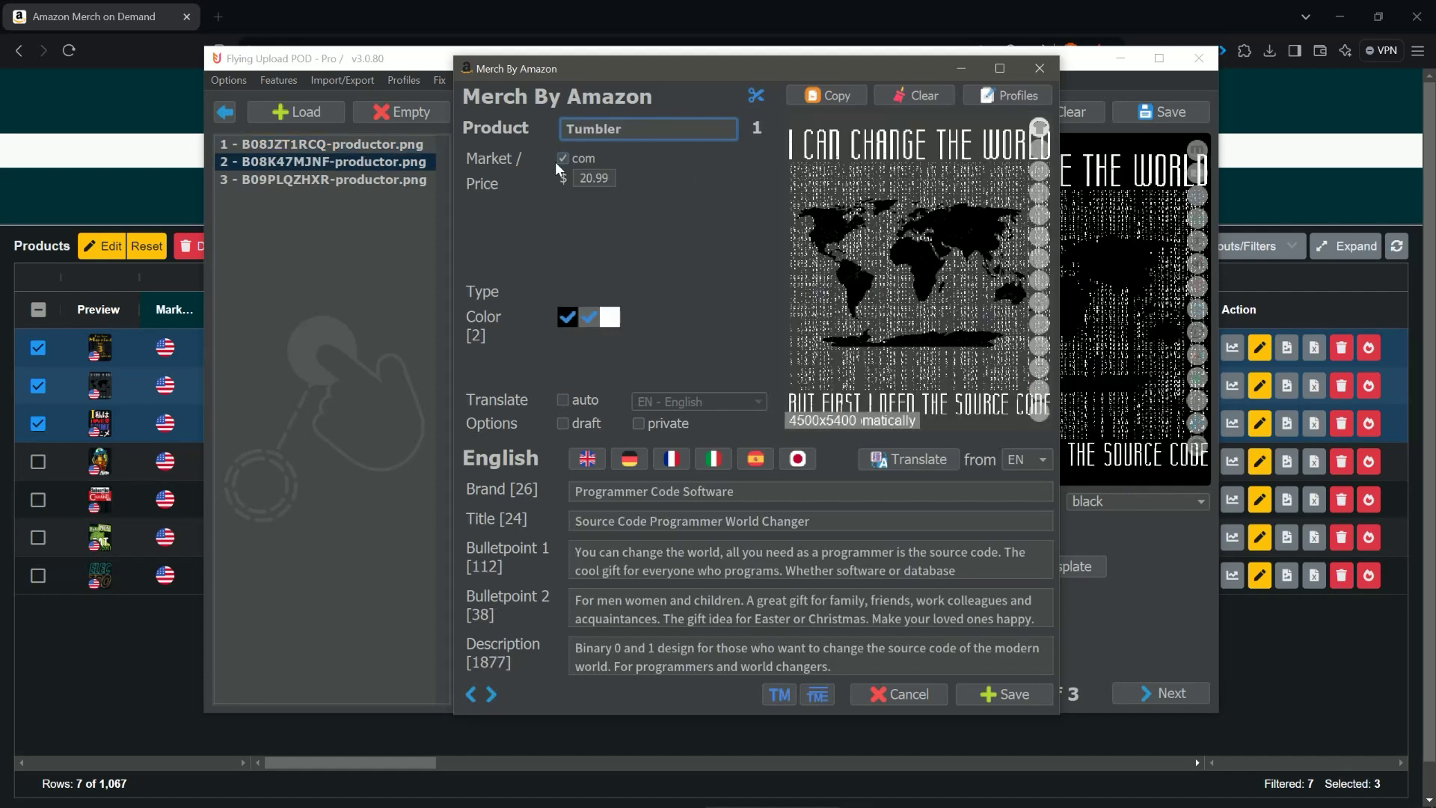
pyautogui.click(613, 136)
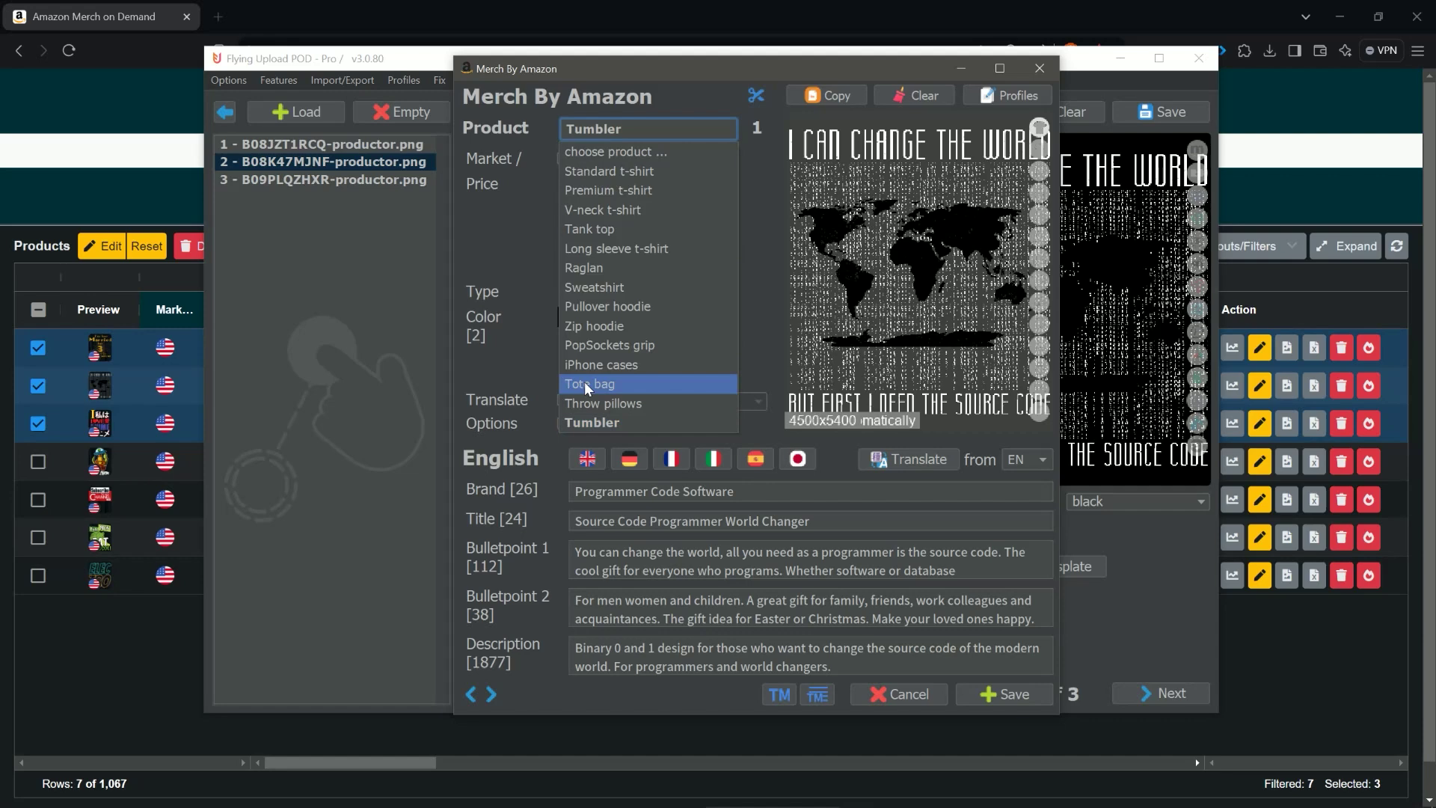
pyautogui.click(598, 421)
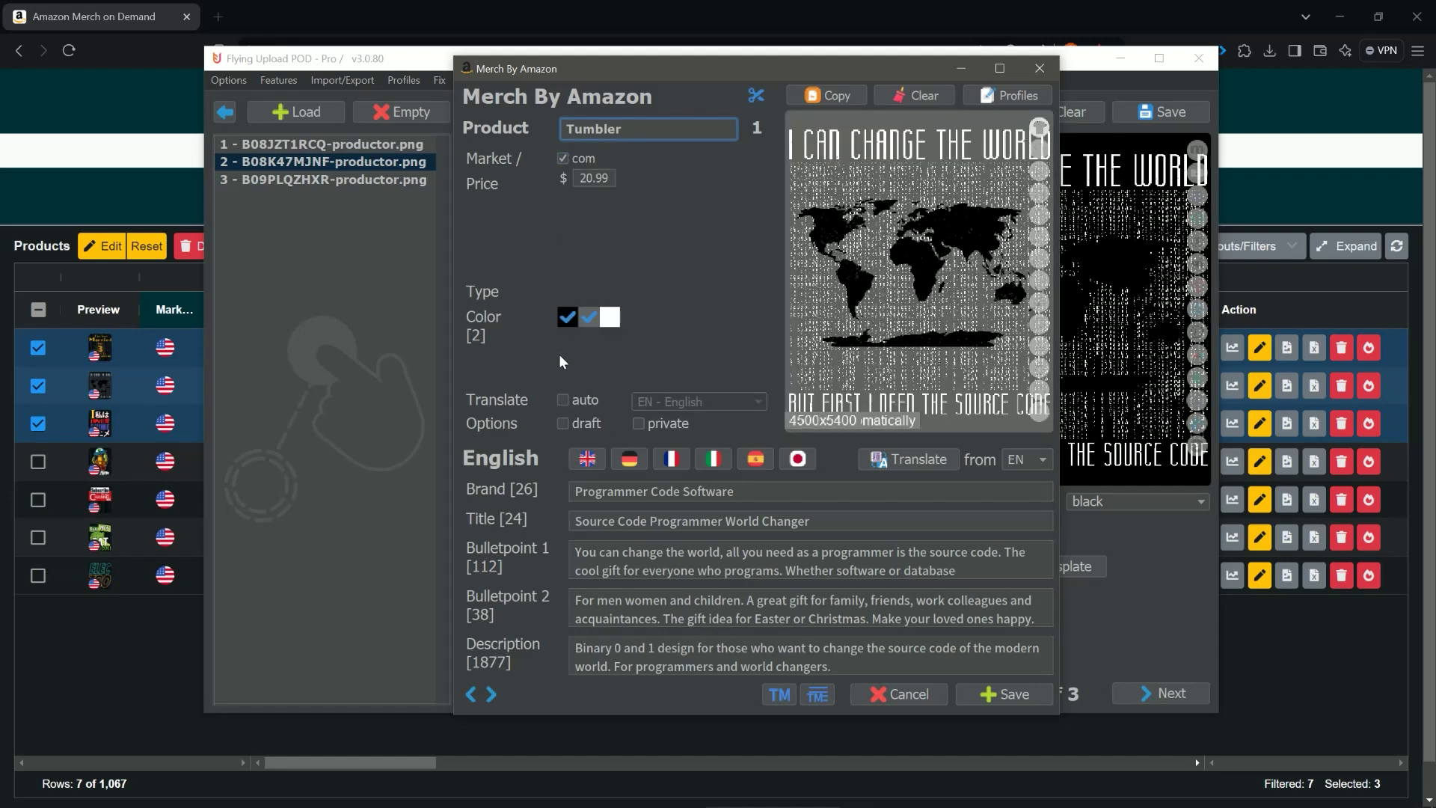
pyautogui.click(588, 318)
pyautogui.click(586, 316)
pyautogui.click(496, 692)
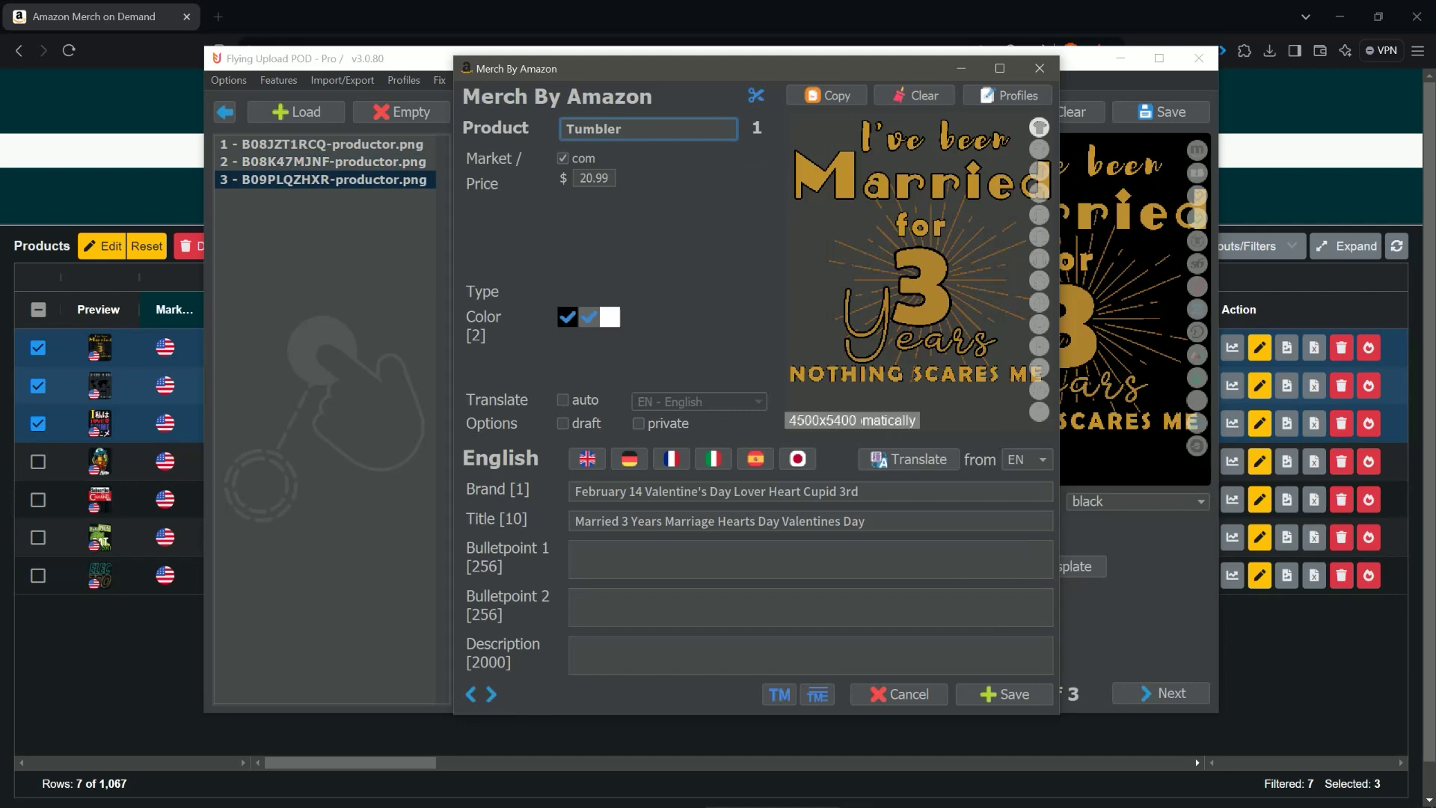
pyautogui.click(999, 698)
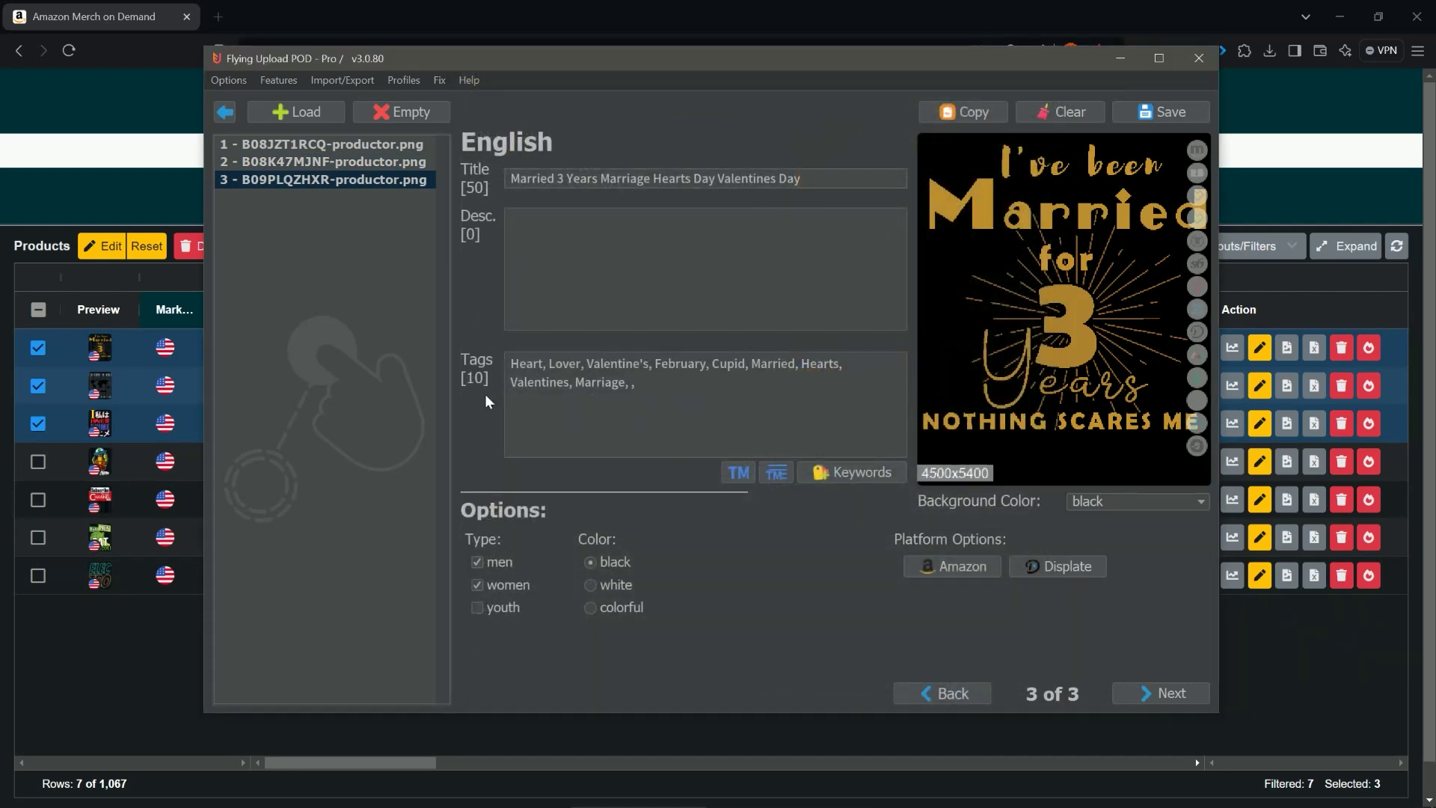
# Step: Open the Tumbler.png profile for editing from the Profile Manager
pyautogui.click(406, 82)
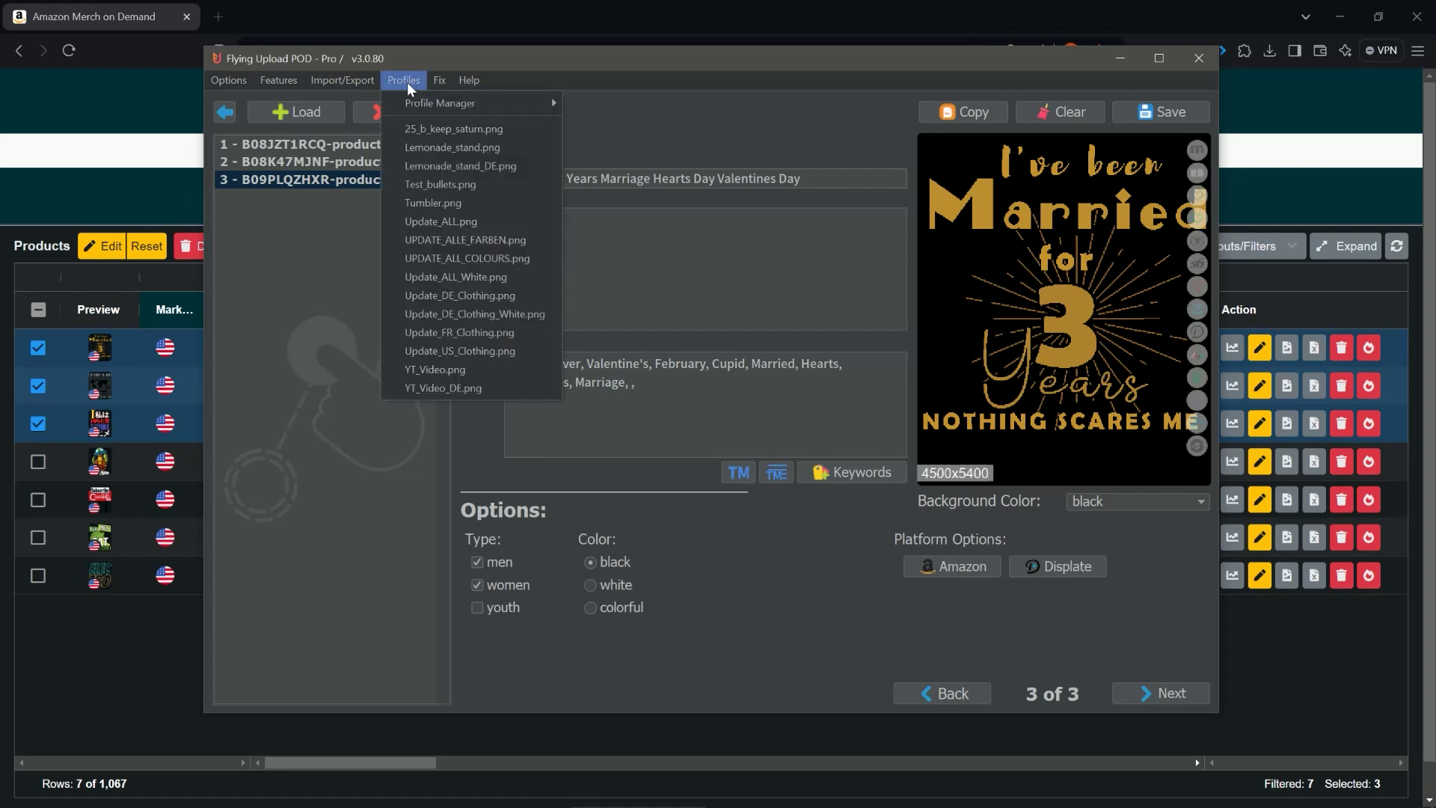
pyautogui.moveTo(478, 102)
pyautogui.click(599, 102)
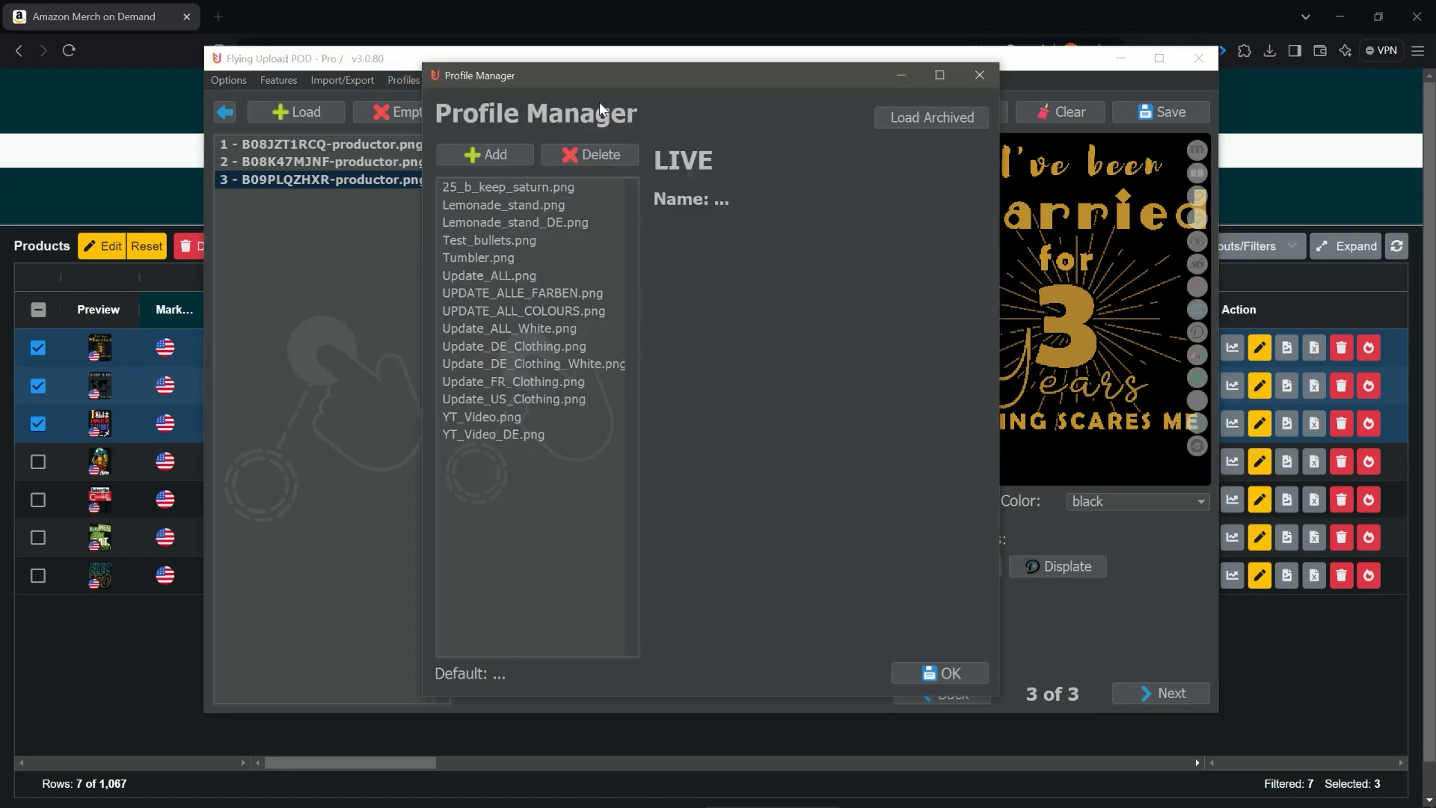
pyautogui.click(497, 260)
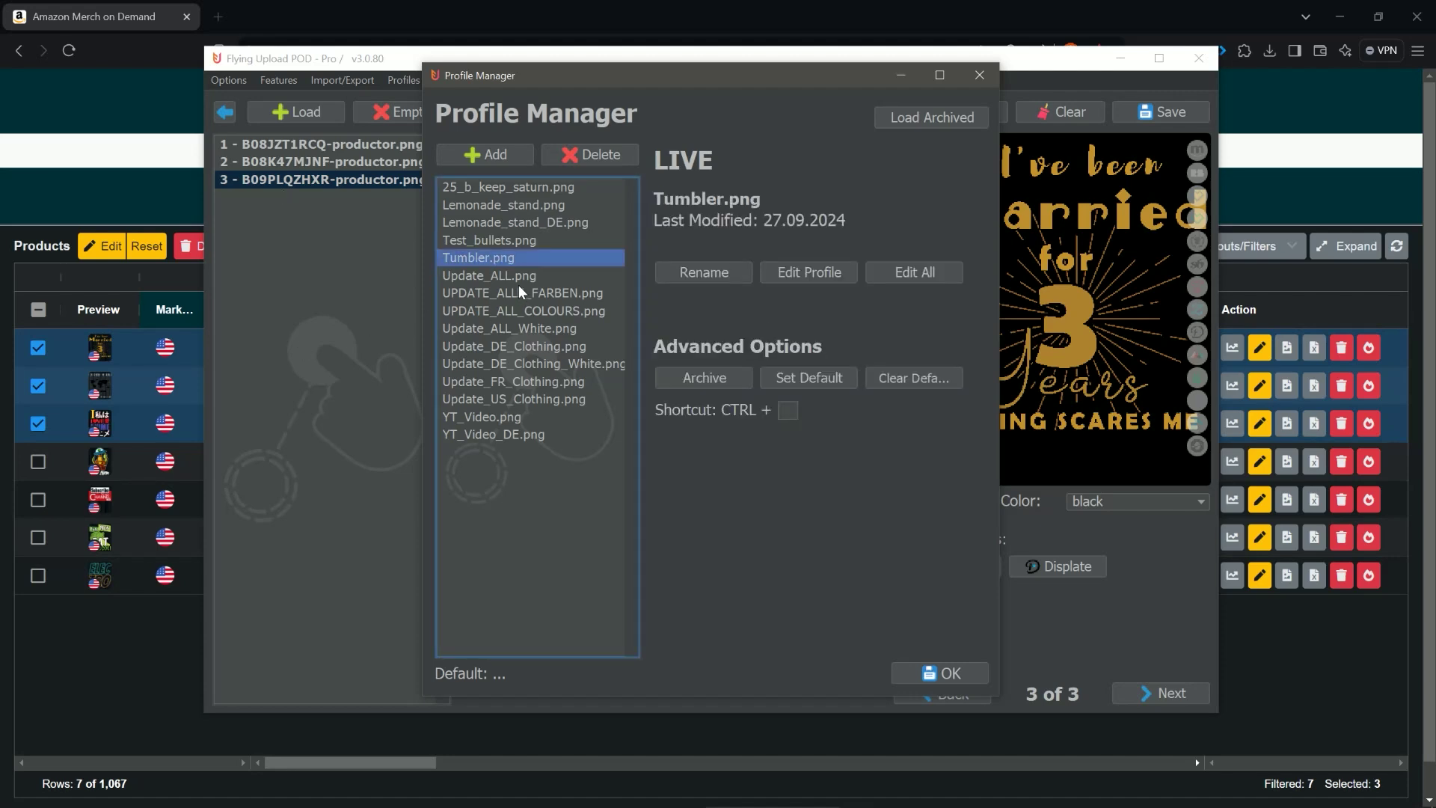
pyautogui.click(829, 272)
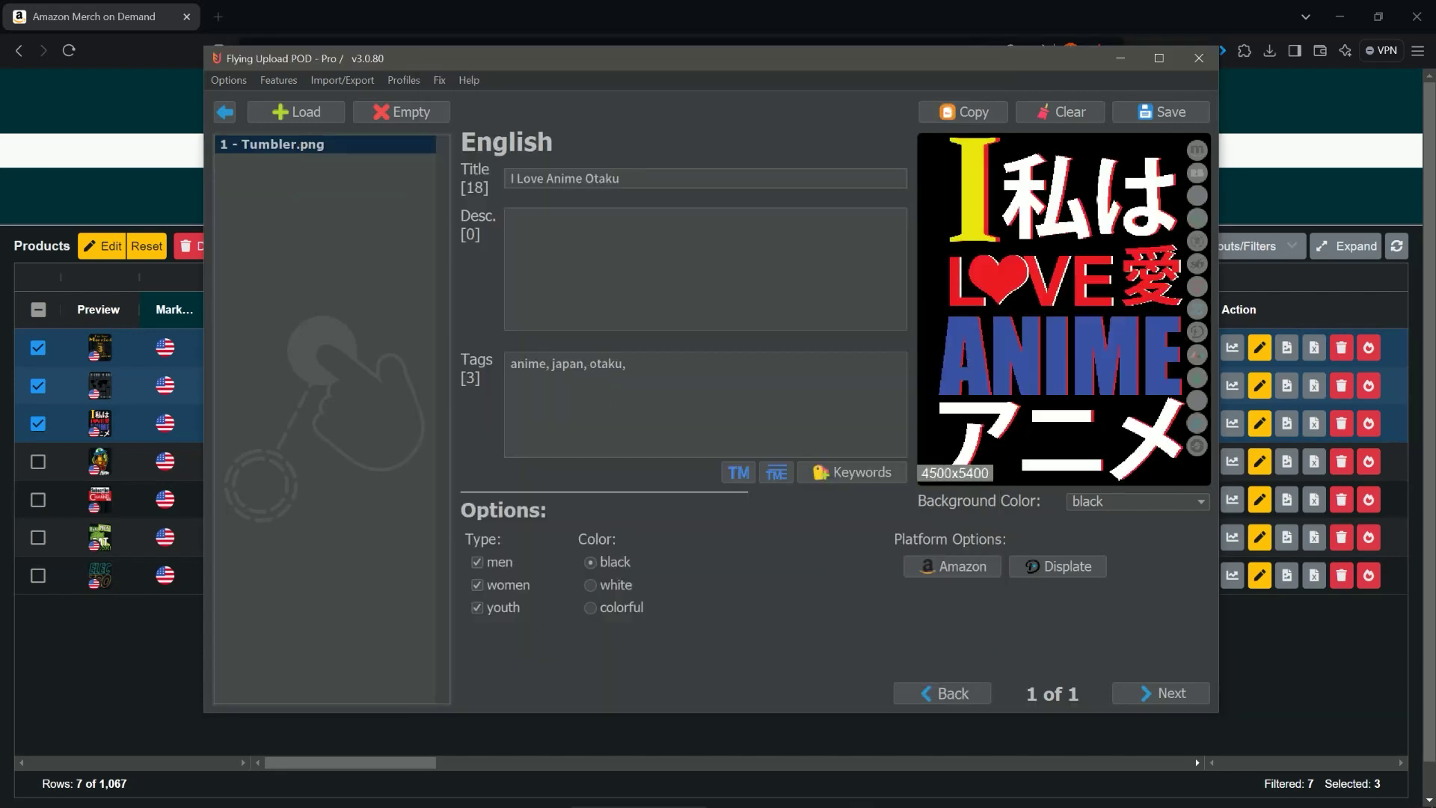
# Step: Clear the Tumbler.png profile's text fields and choose Tumbler as its Amazon product
pyautogui.click(1056, 113)
pyautogui.click(679, 420)
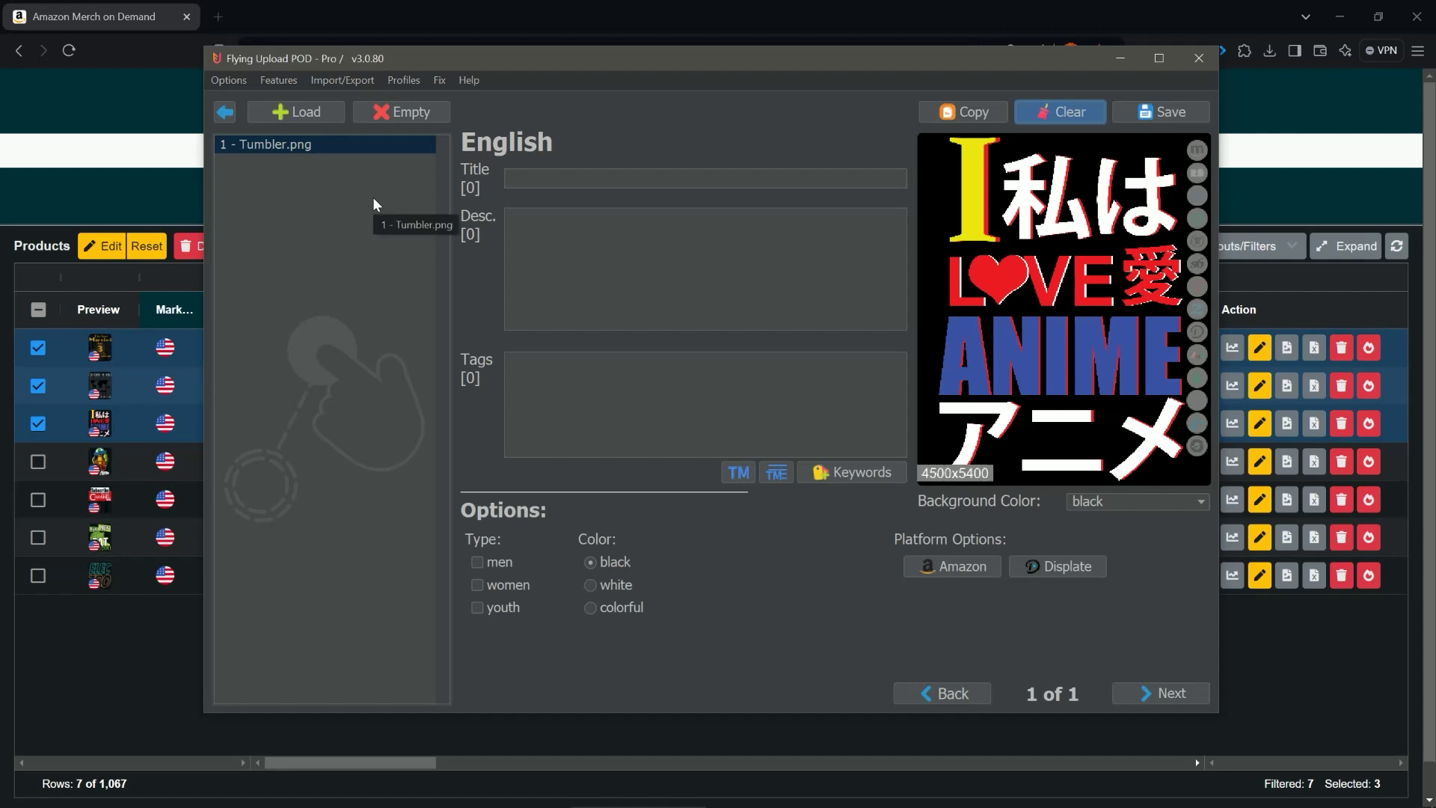
pyautogui.click(949, 568)
pyautogui.click(652, 137)
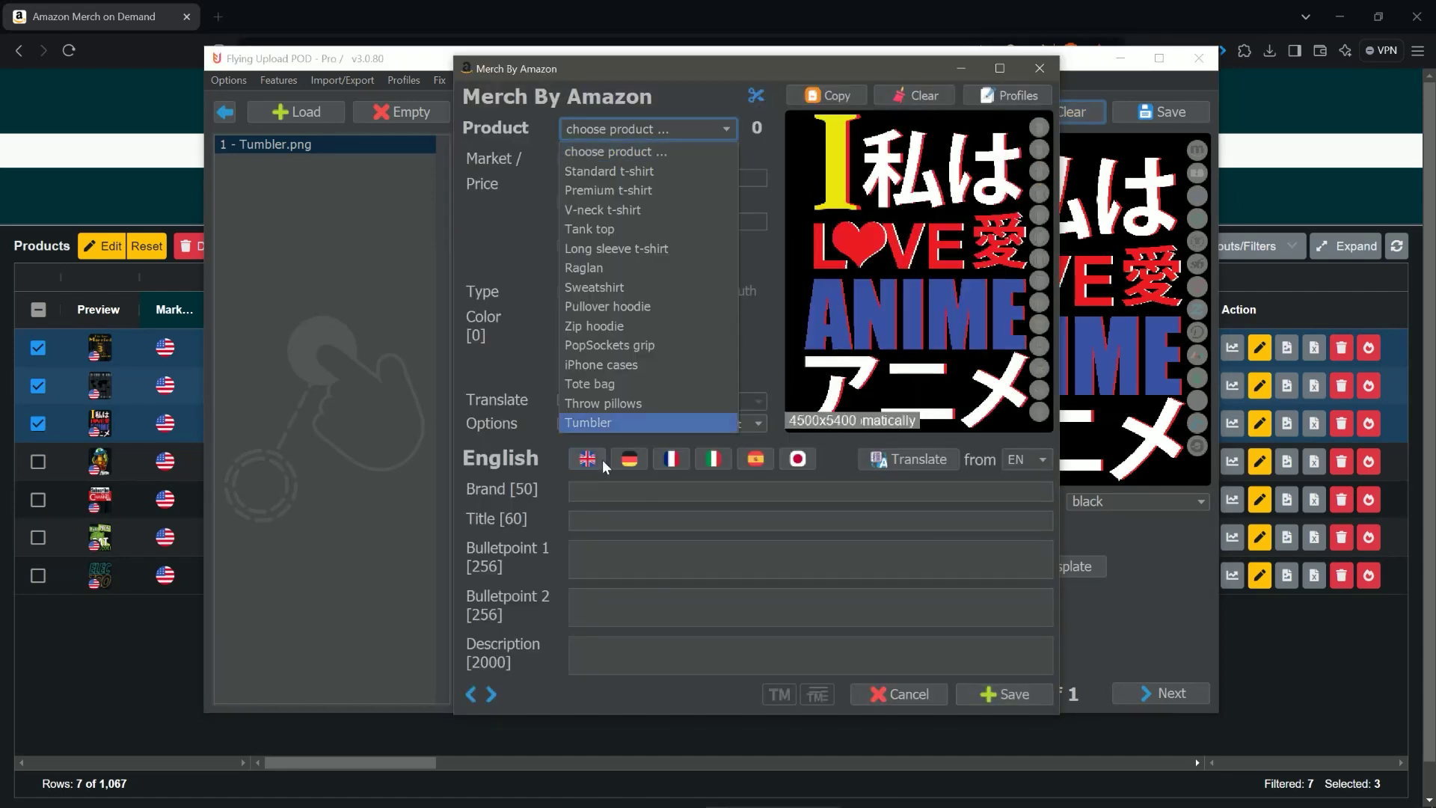
pyautogui.click(600, 422)
# Step: Enable com with black as the colour, save despite the short-text warning, and start emptying the list
pyautogui.click(568, 159)
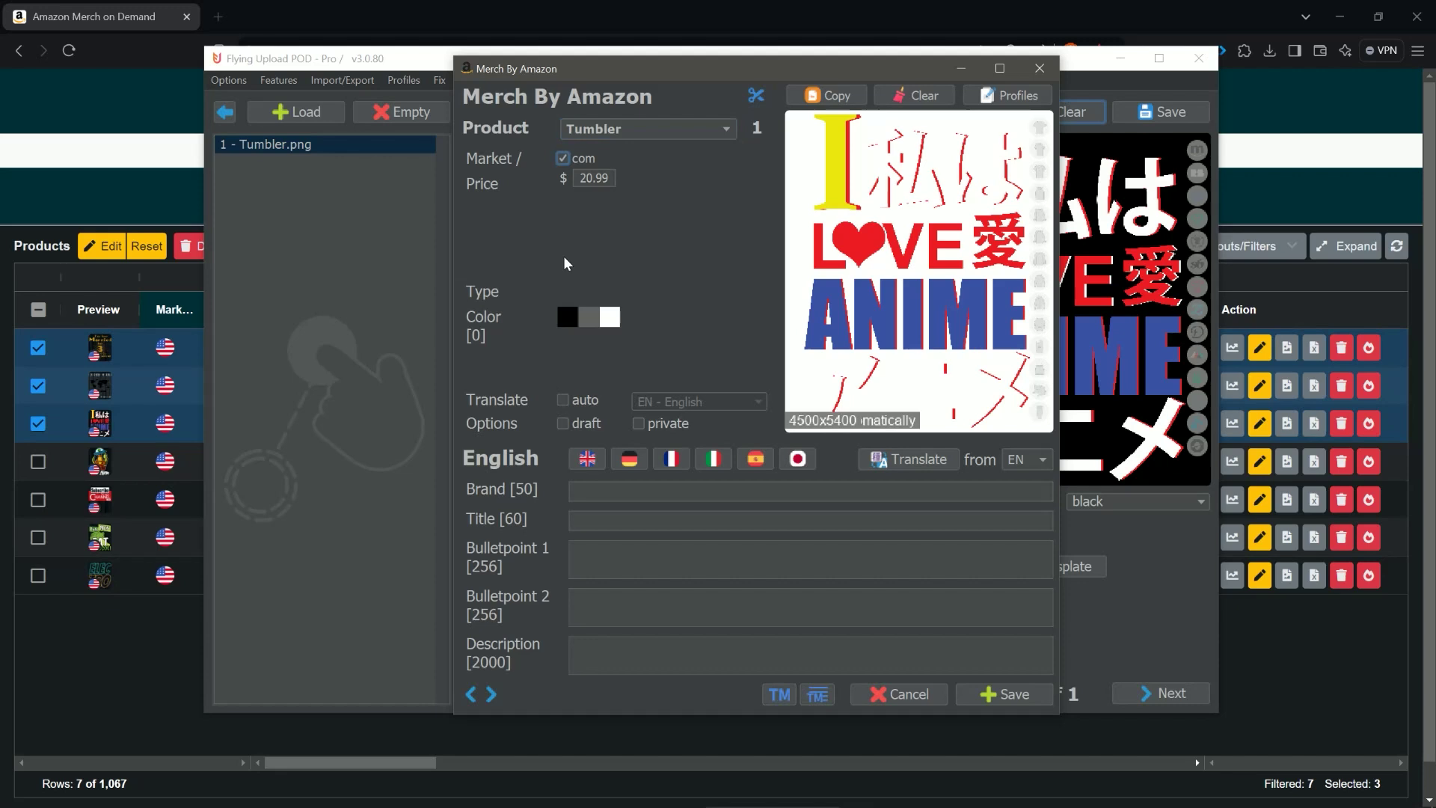
pyautogui.click(565, 315)
pyautogui.click(1014, 694)
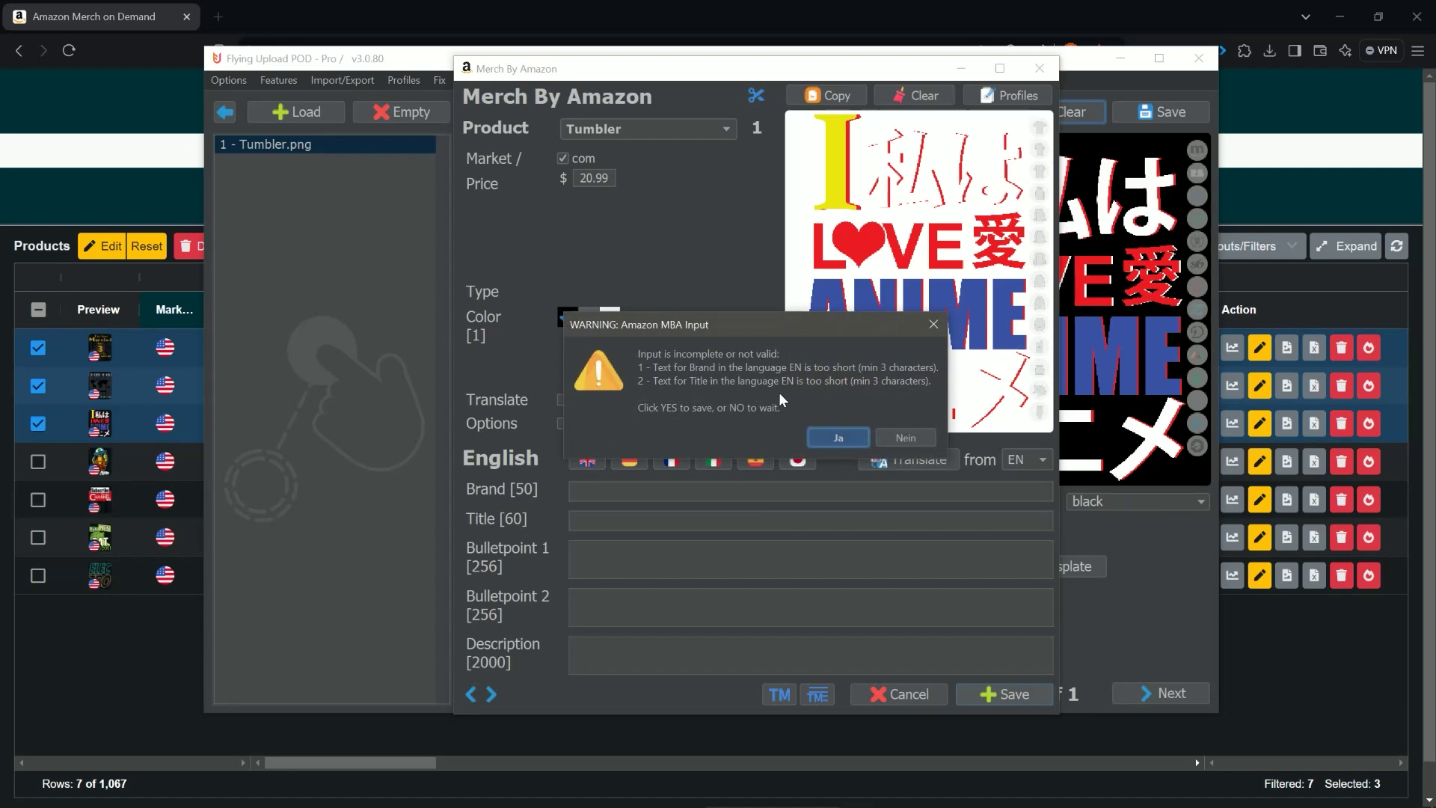
pyautogui.click(838, 437)
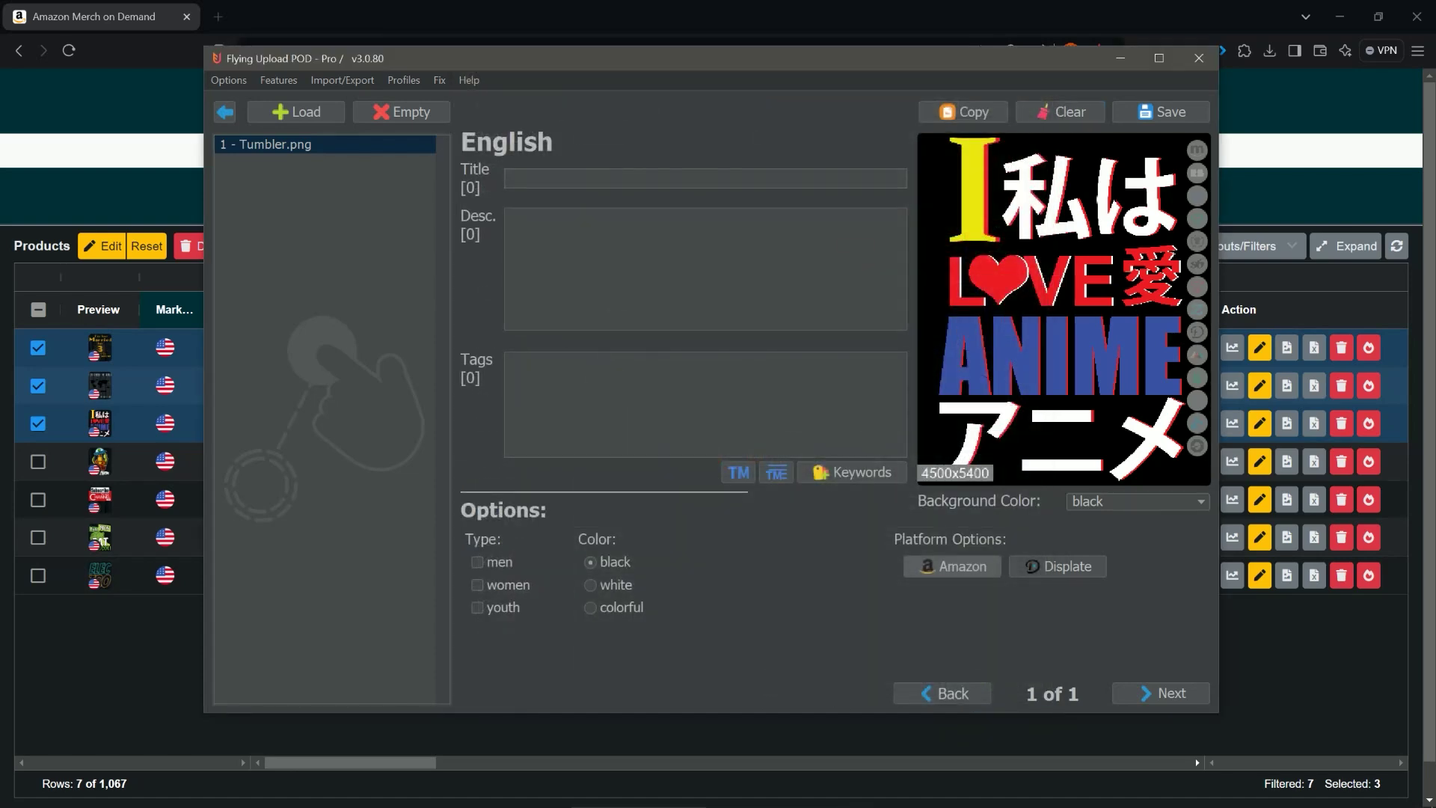
pyautogui.click(420, 117)
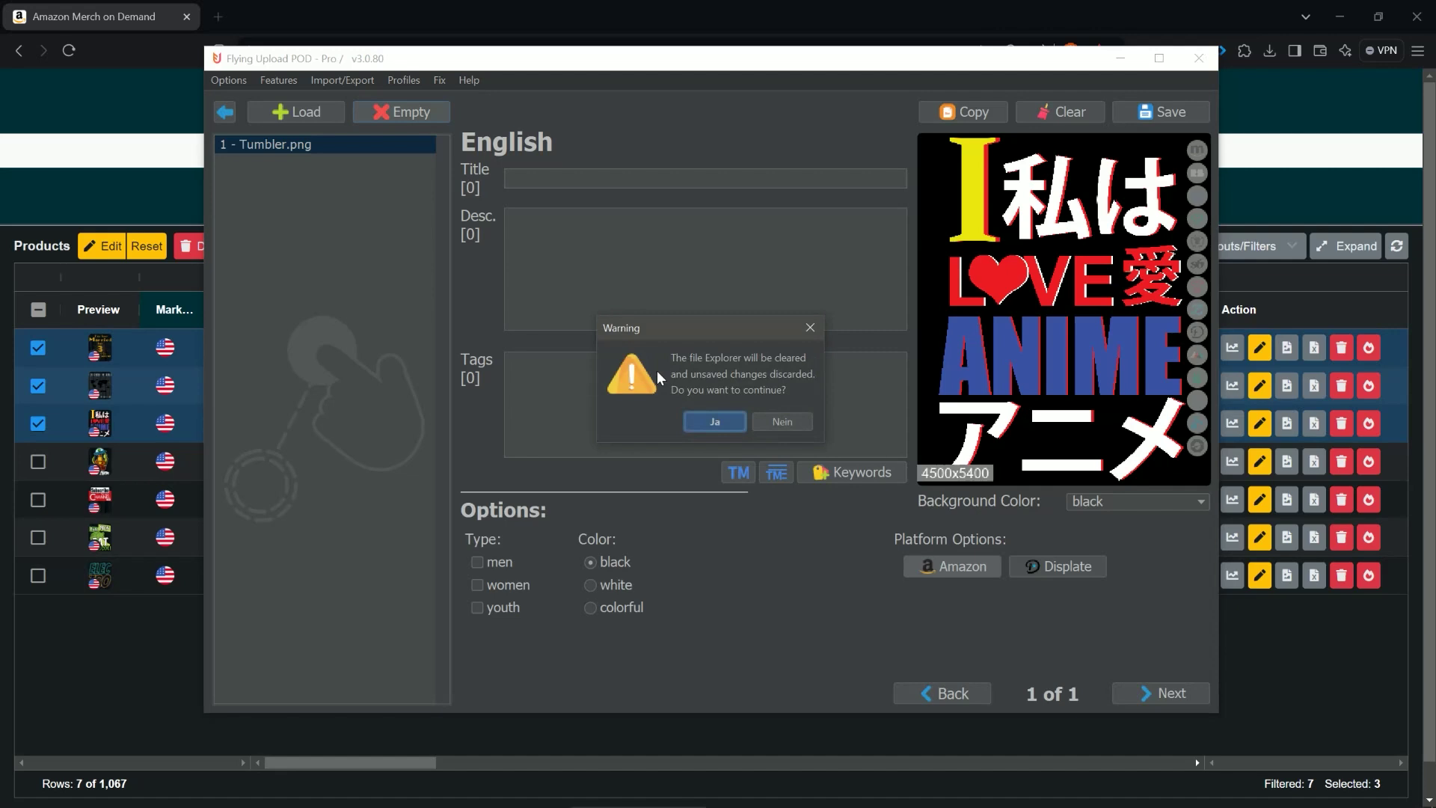
# Step: Discard the list and load the three productor.png design files, led by 'I Love Anime Otaku'
pyautogui.click(693, 419)
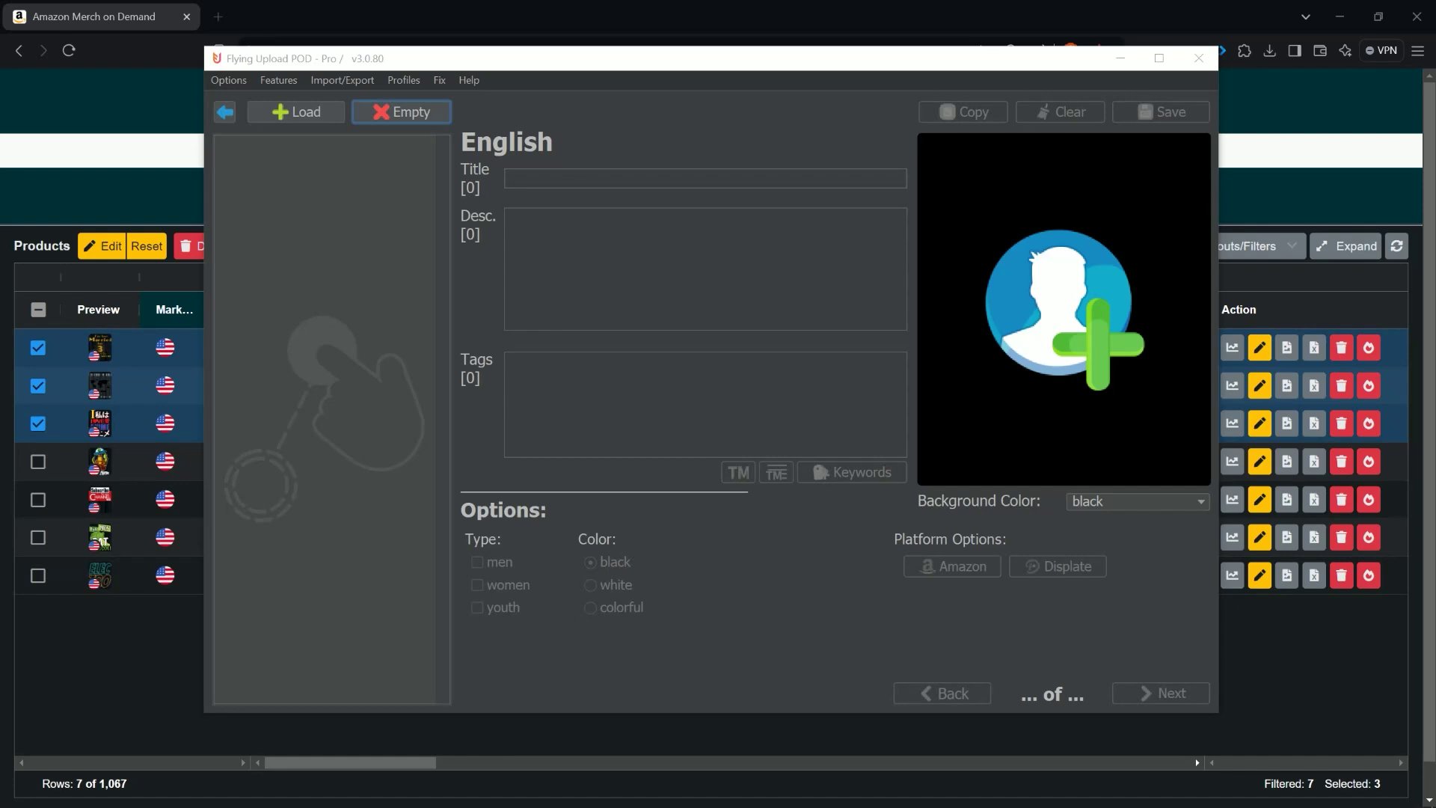
pyautogui.moveTo(613, 391); pyautogui.dragTo(352, 322)
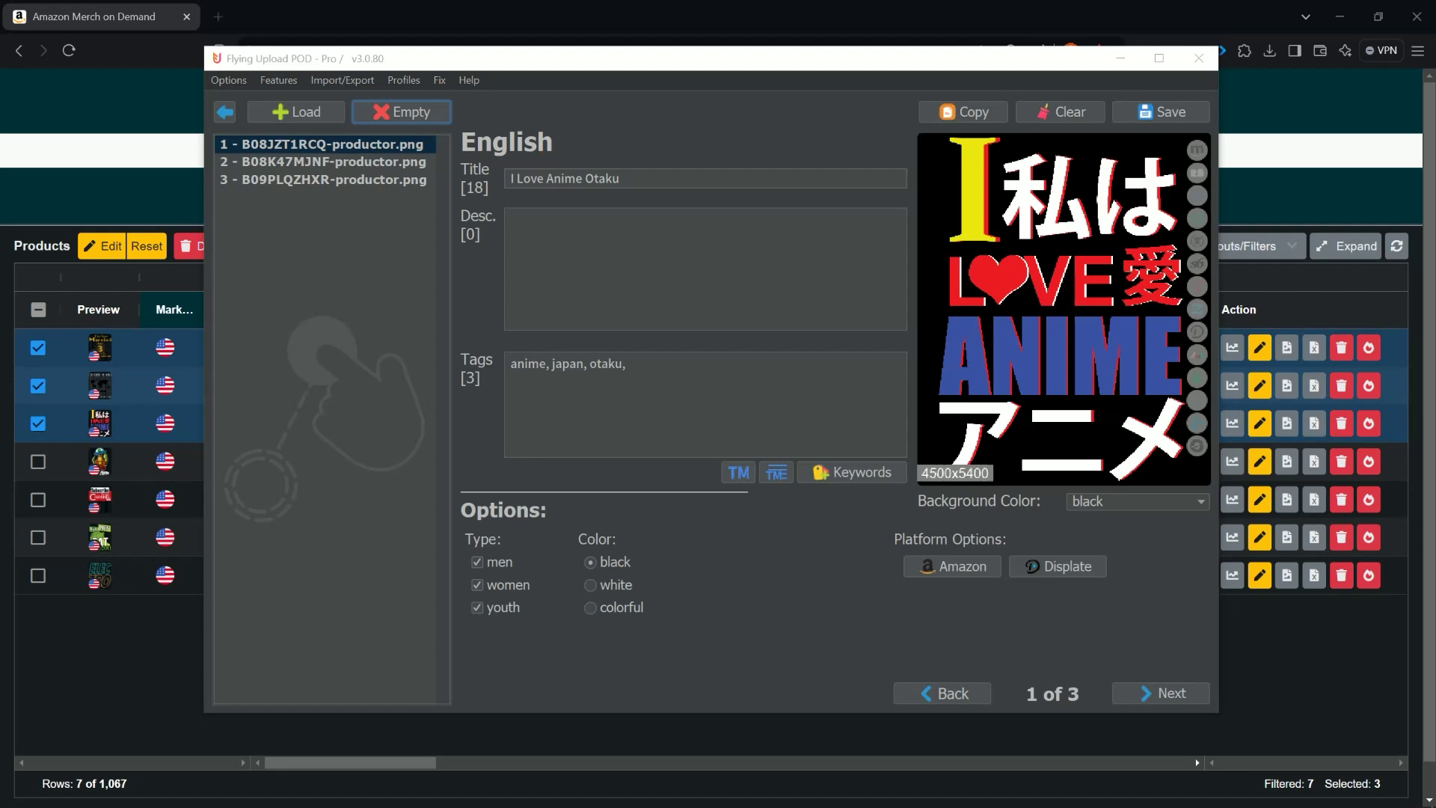
# Step: Add white as a Tumbler colour, then apply the Tumbler.png profile to All Listings
pyautogui.click(948, 560)
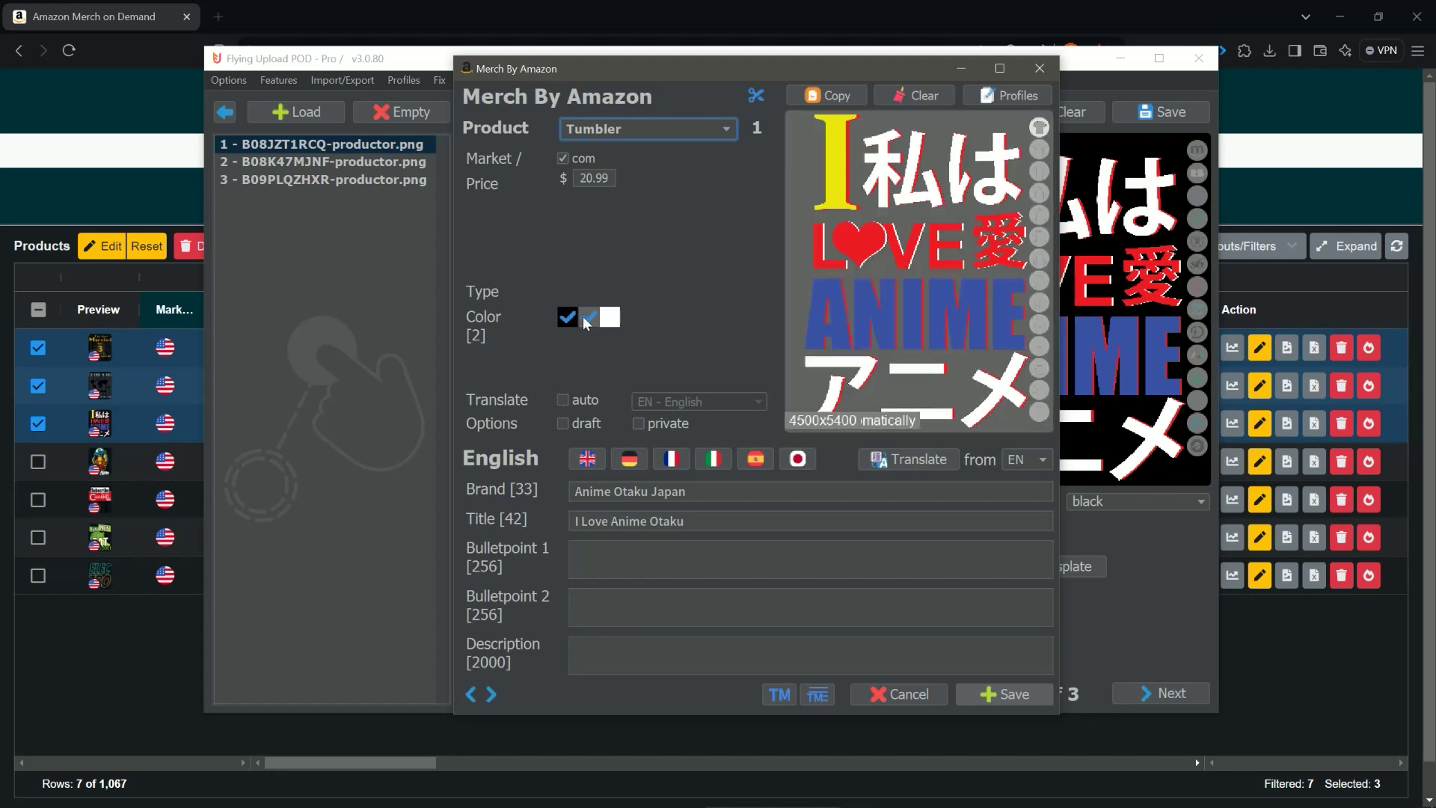
pyautogui.click(608, 319)
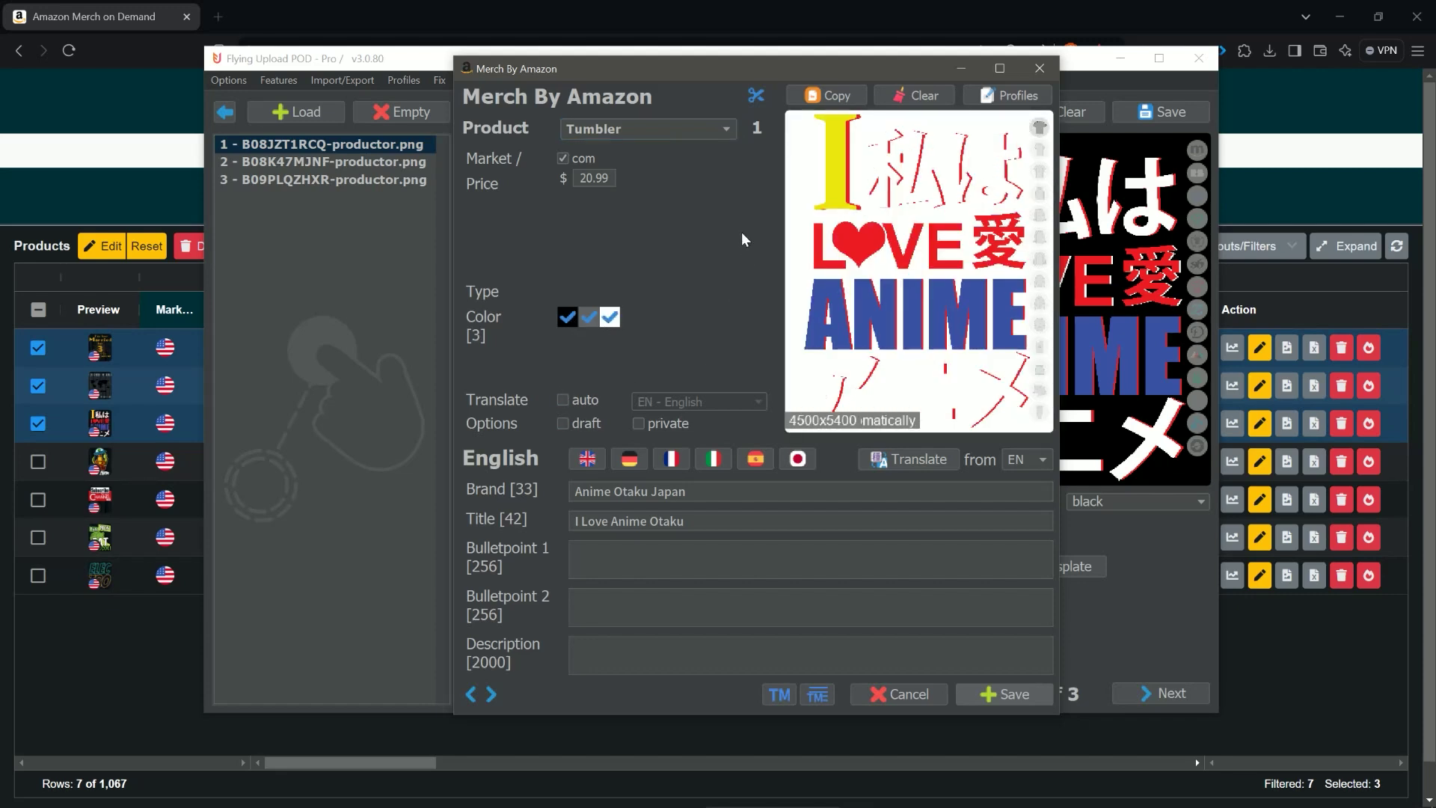
pyautogui.click(1032, 96)
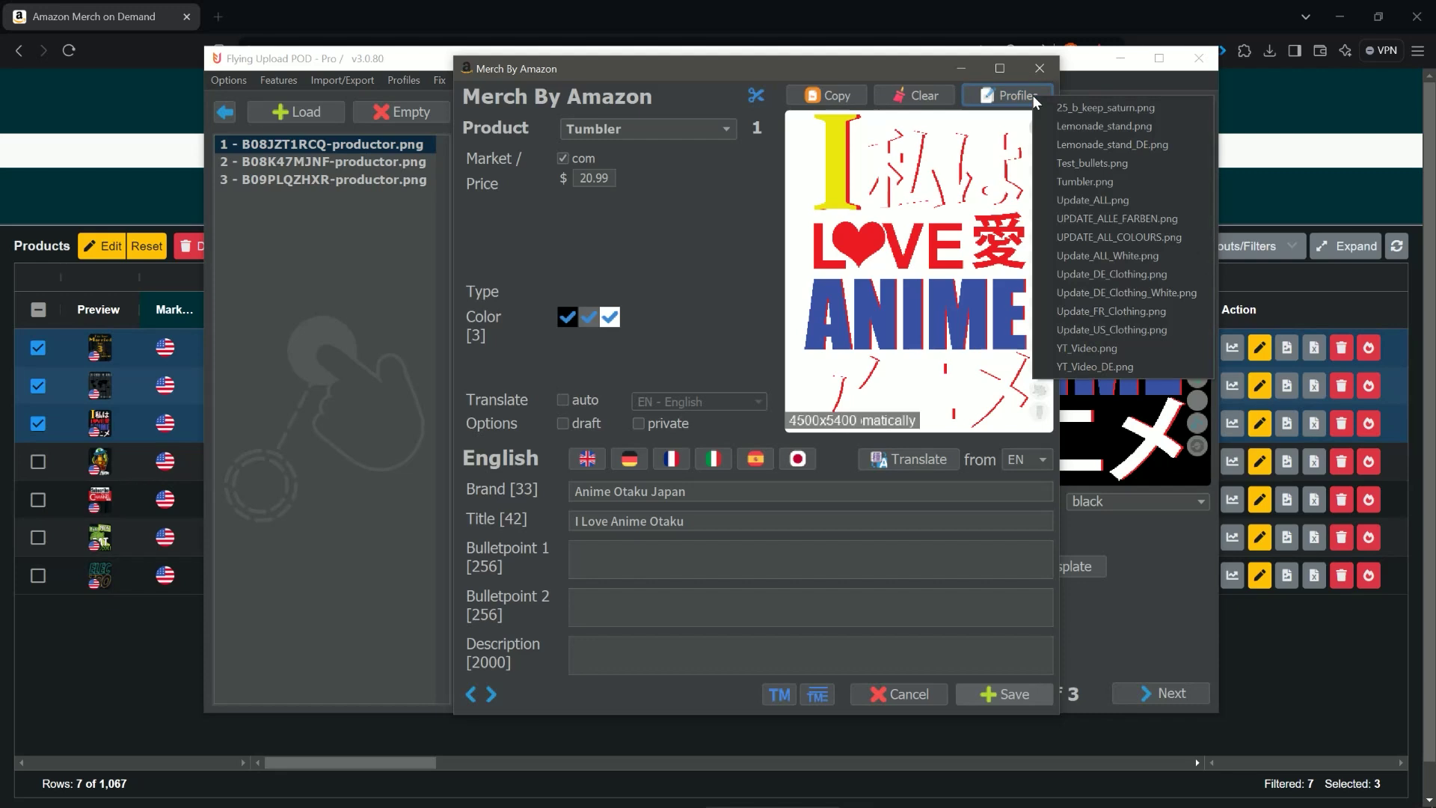
pyautogui.click(1086, 181)
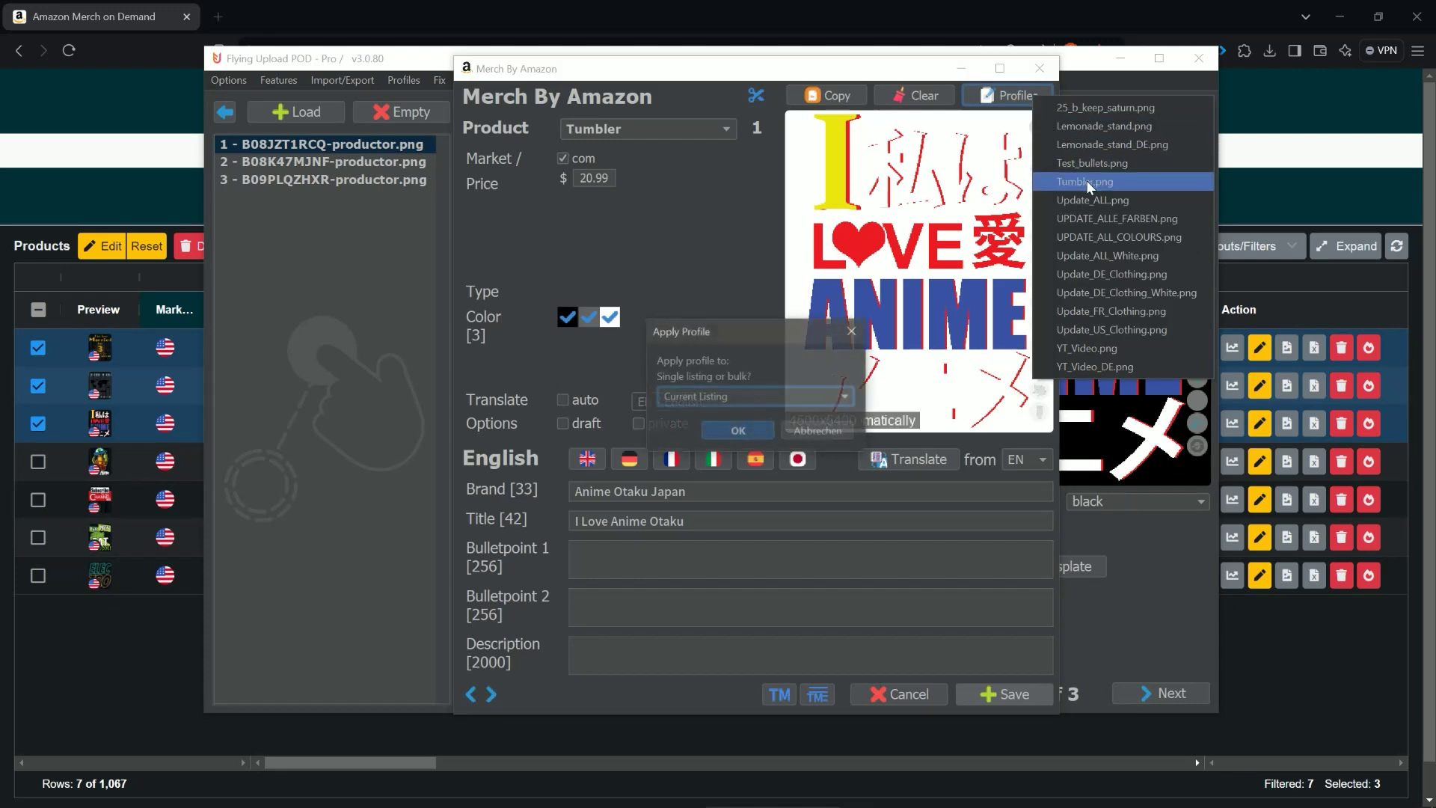
pyautogui.click(718, 402)
pyautogui.click(715, 430)
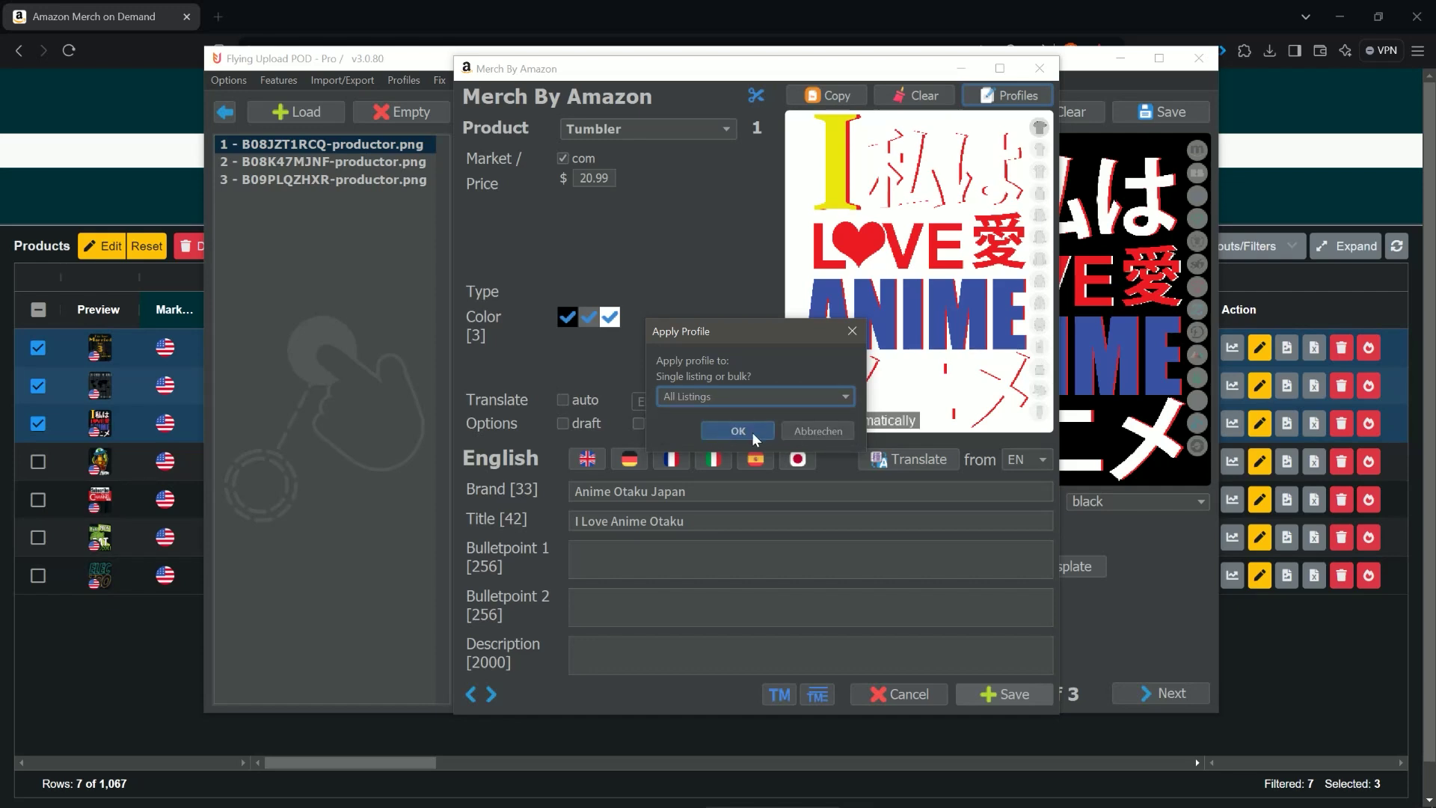
pyautogui.click(752, 432)
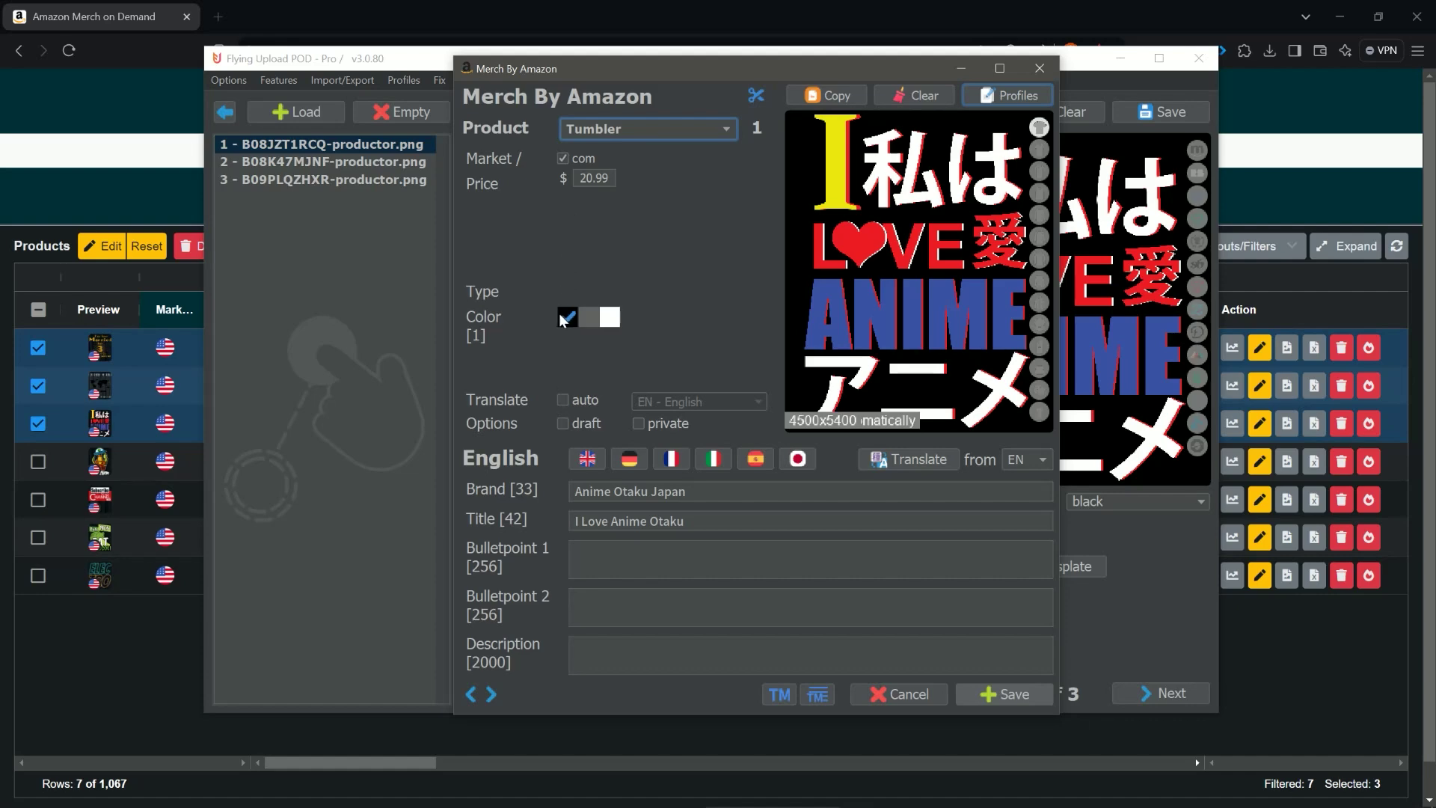
pyautogui.click(490, 694)
pyautogui.click(491, 694)
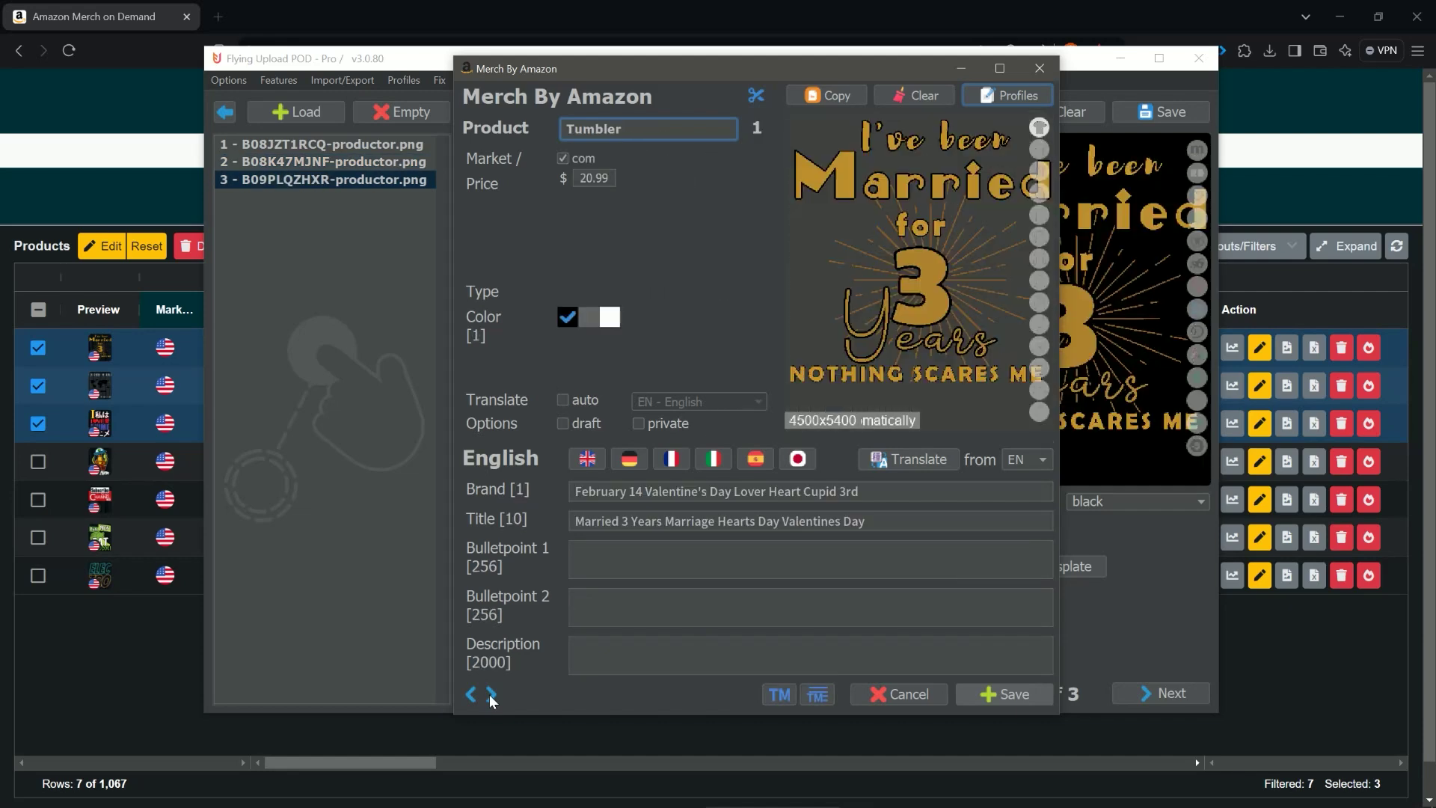
pyautogui.click(1009, 696)
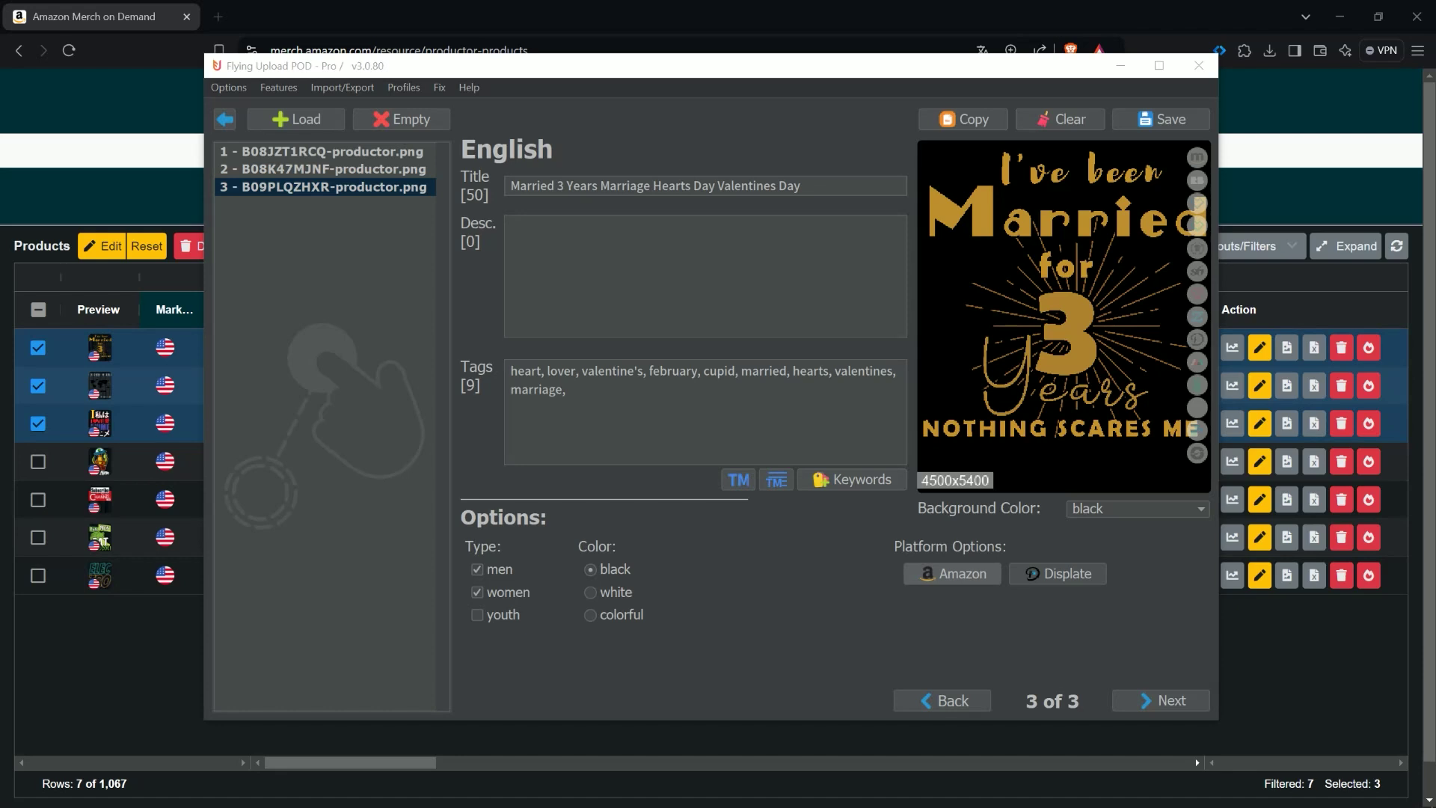
pyautogui.click(951, 581)
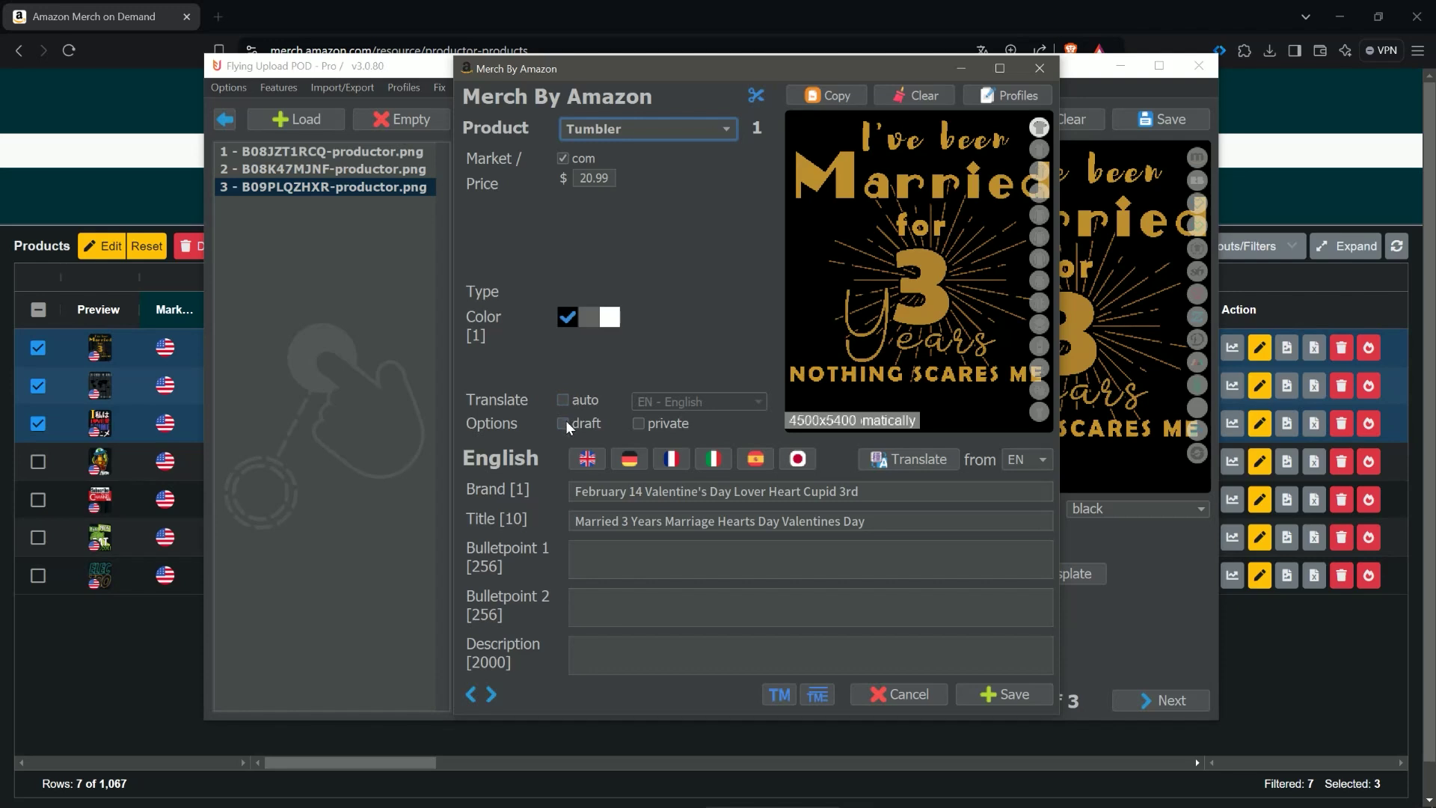
# Step: Browse the Advanced MBA bulk options, then reopen design 3's Amazon listing with the Tumbler priced at 20.99
pyautogui.click(1038, 68)
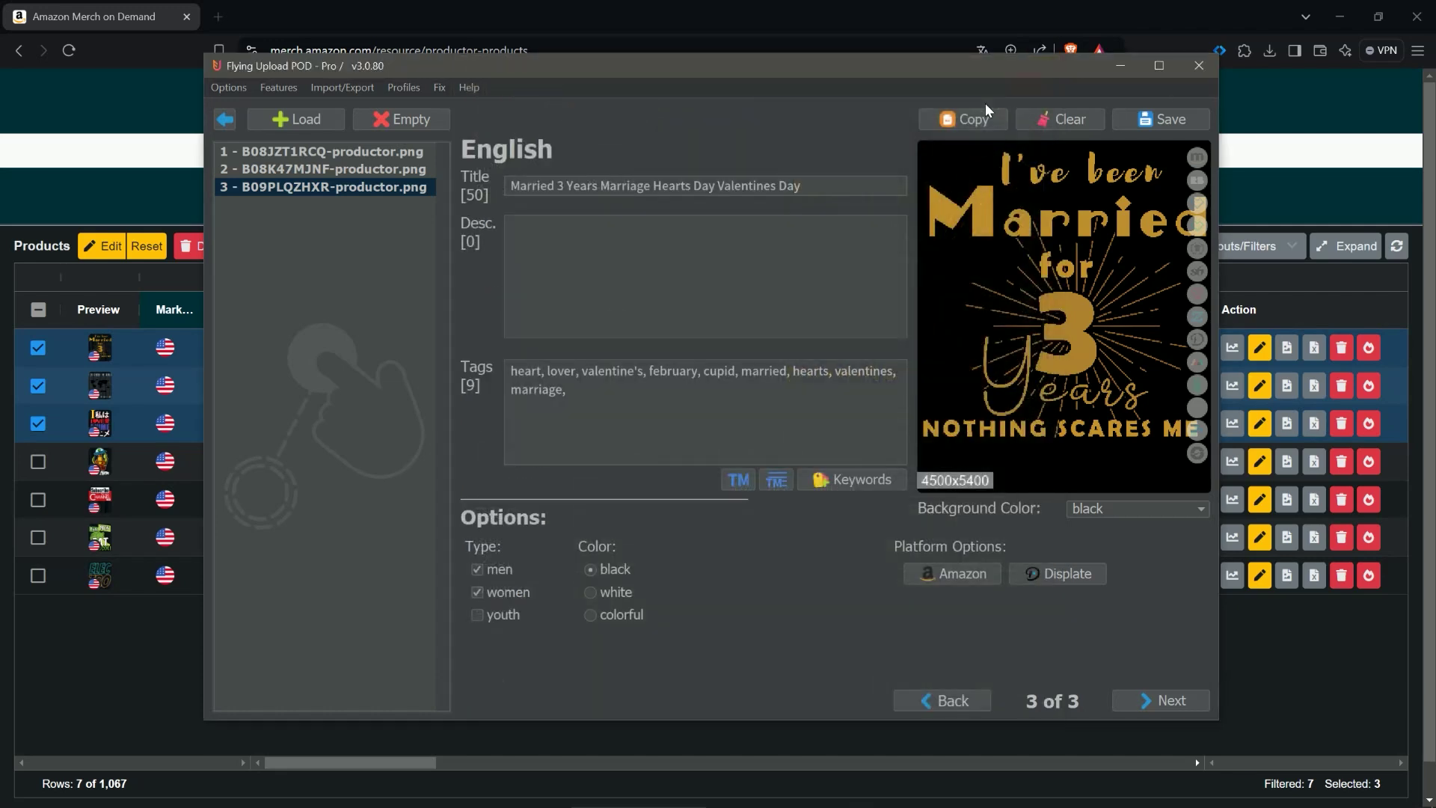
pyautogui.click(275, 87)
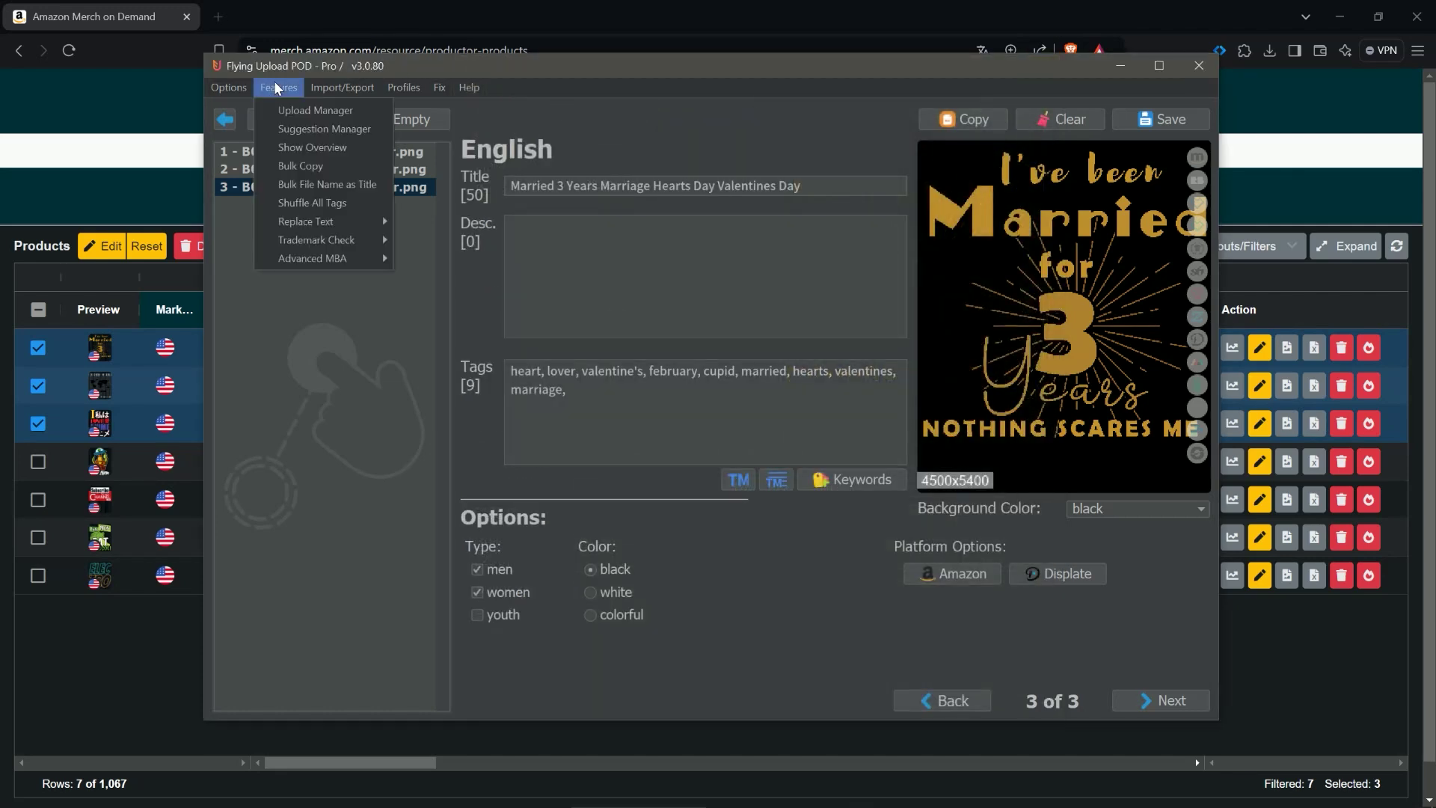
pyautogui.moveTo(326, 258)
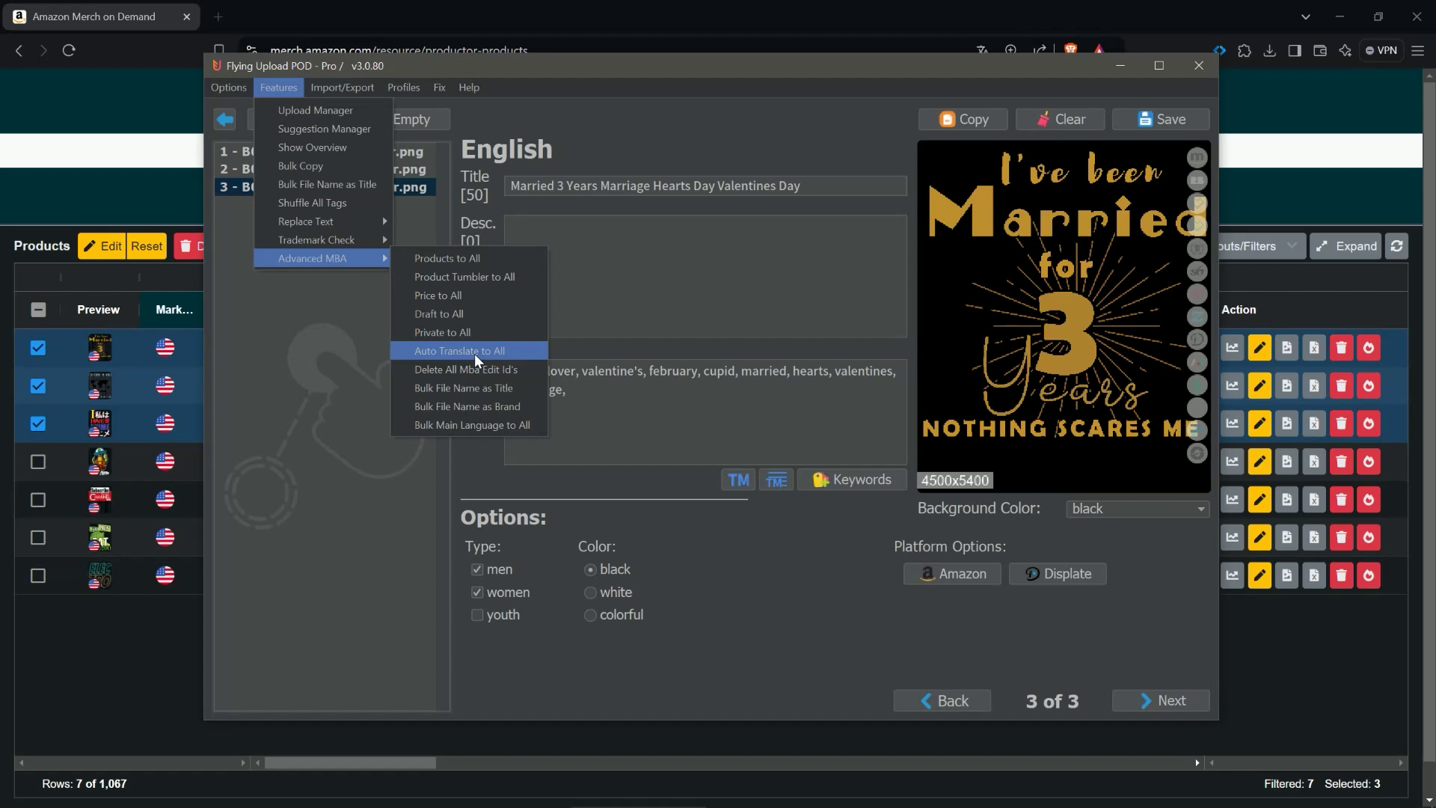
pyautogui.click(343, 329)
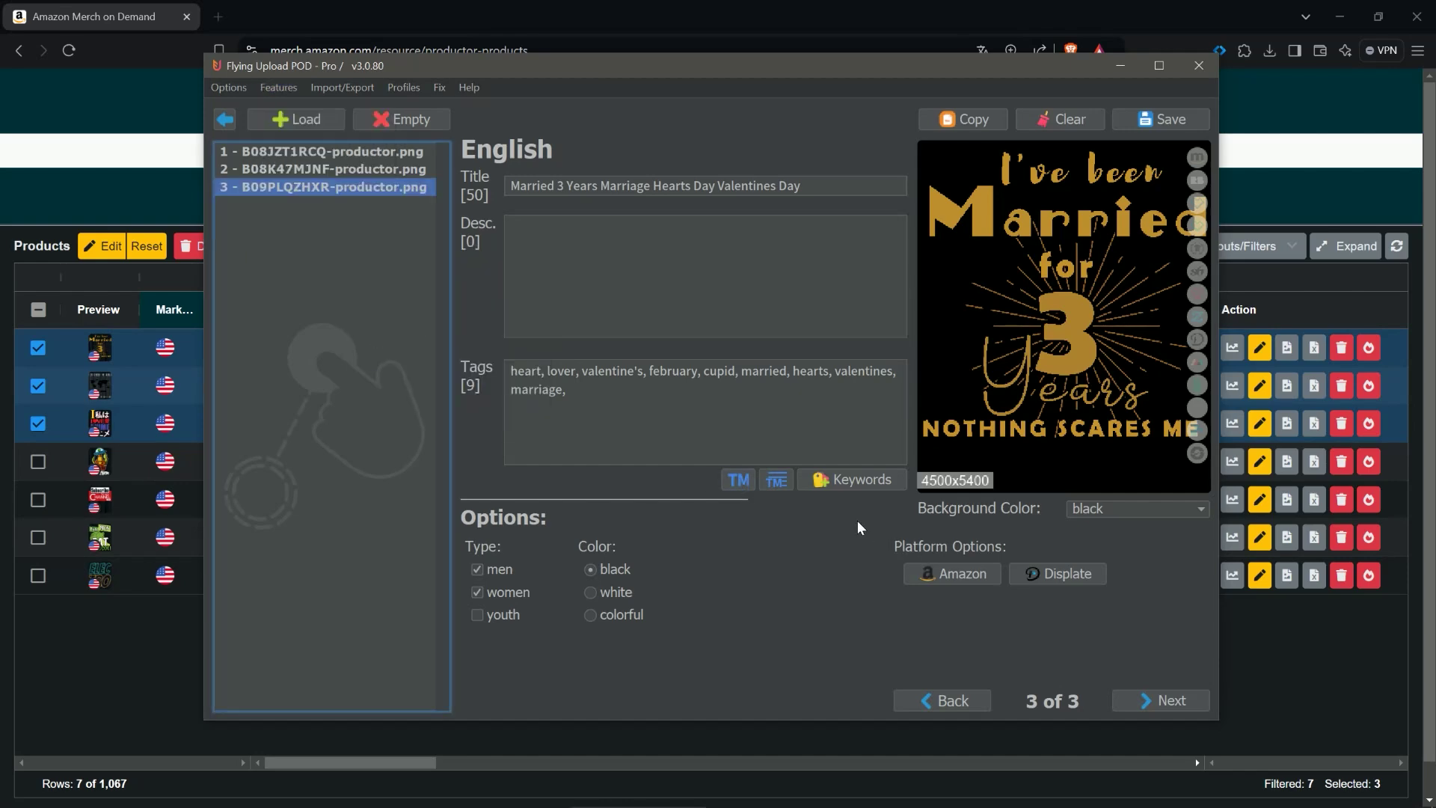
pyautogui.click(943, 572)
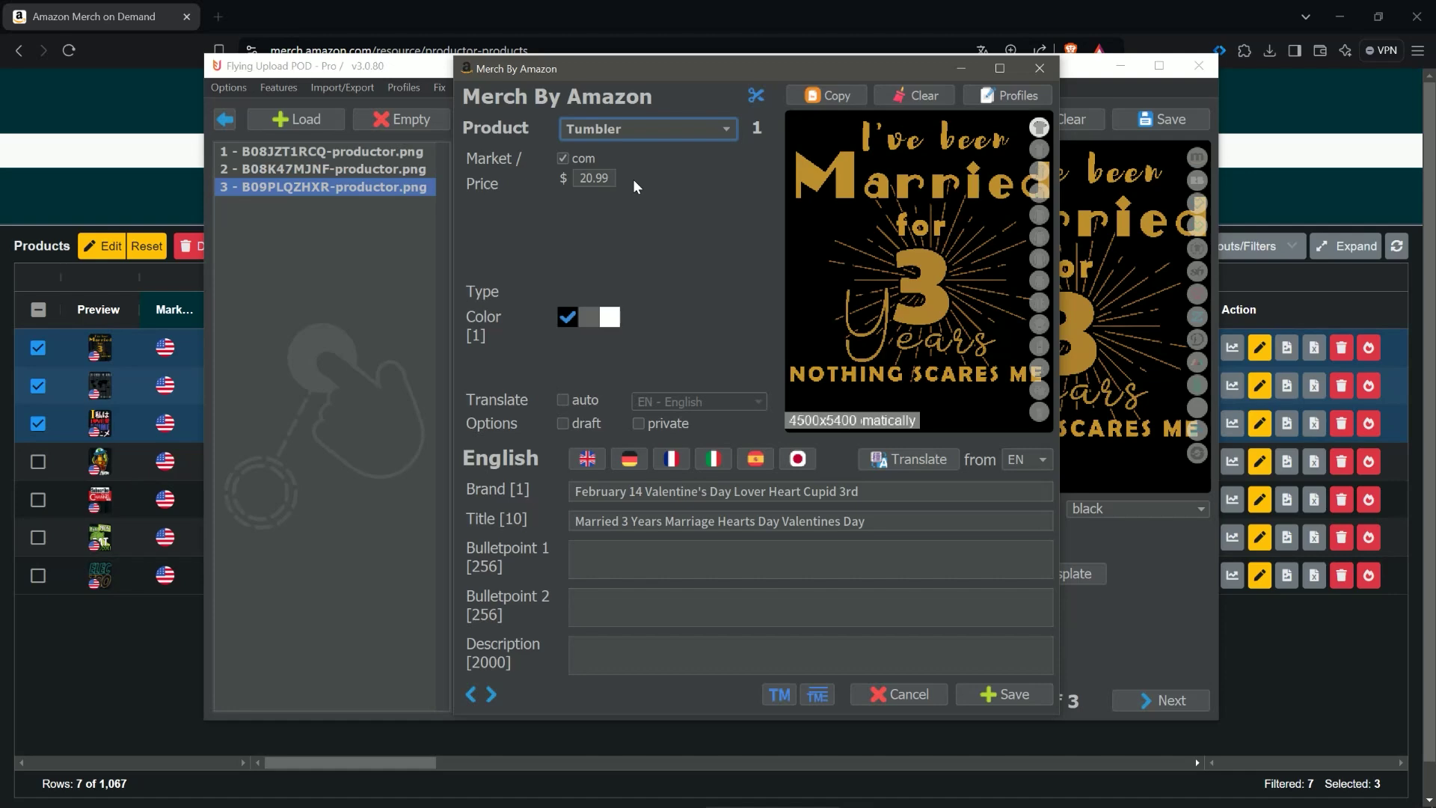
# Step: Open the upload template settings with Amazon Merch kept as the platform
pyautogui.click(1039, 69)
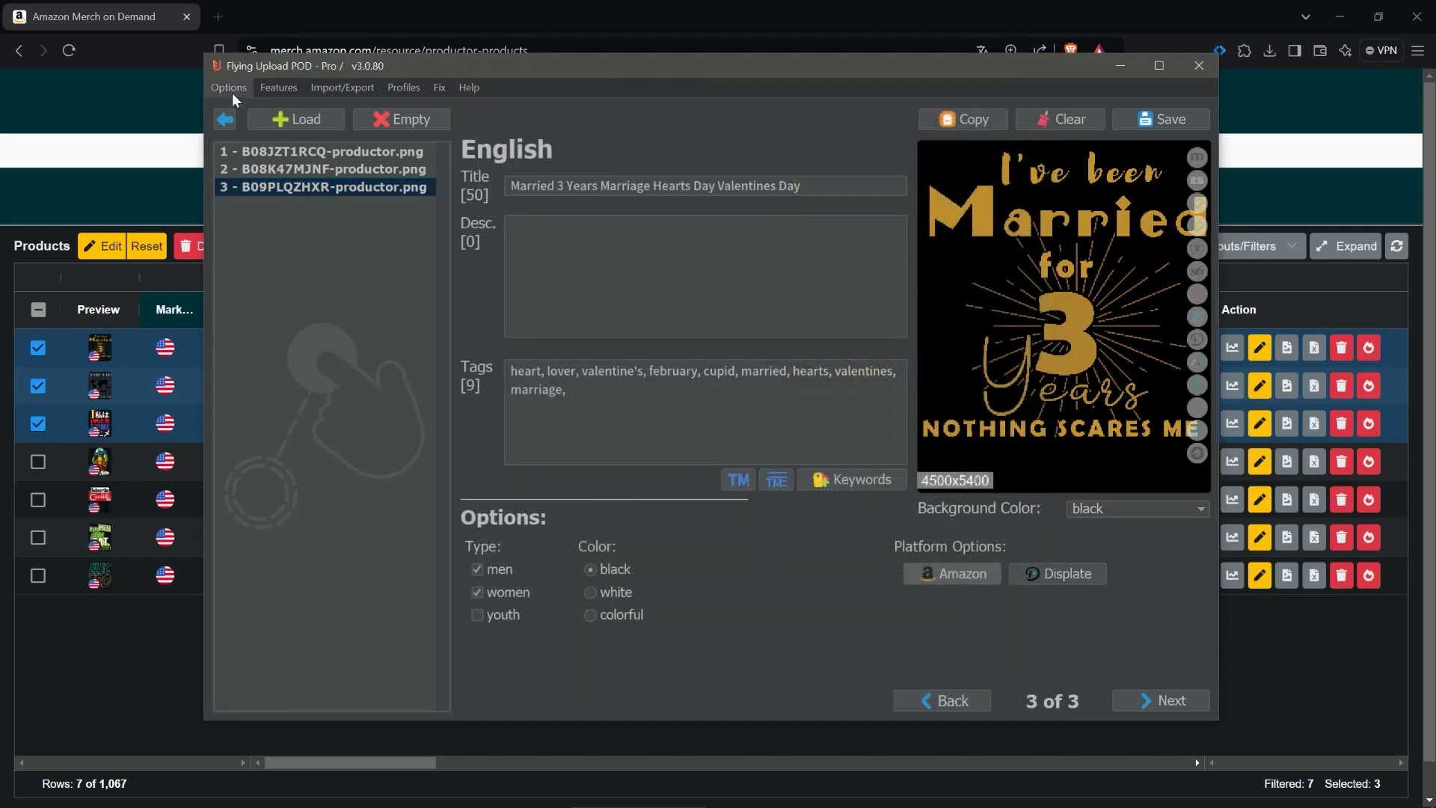
pyautogui.click(232, 92)
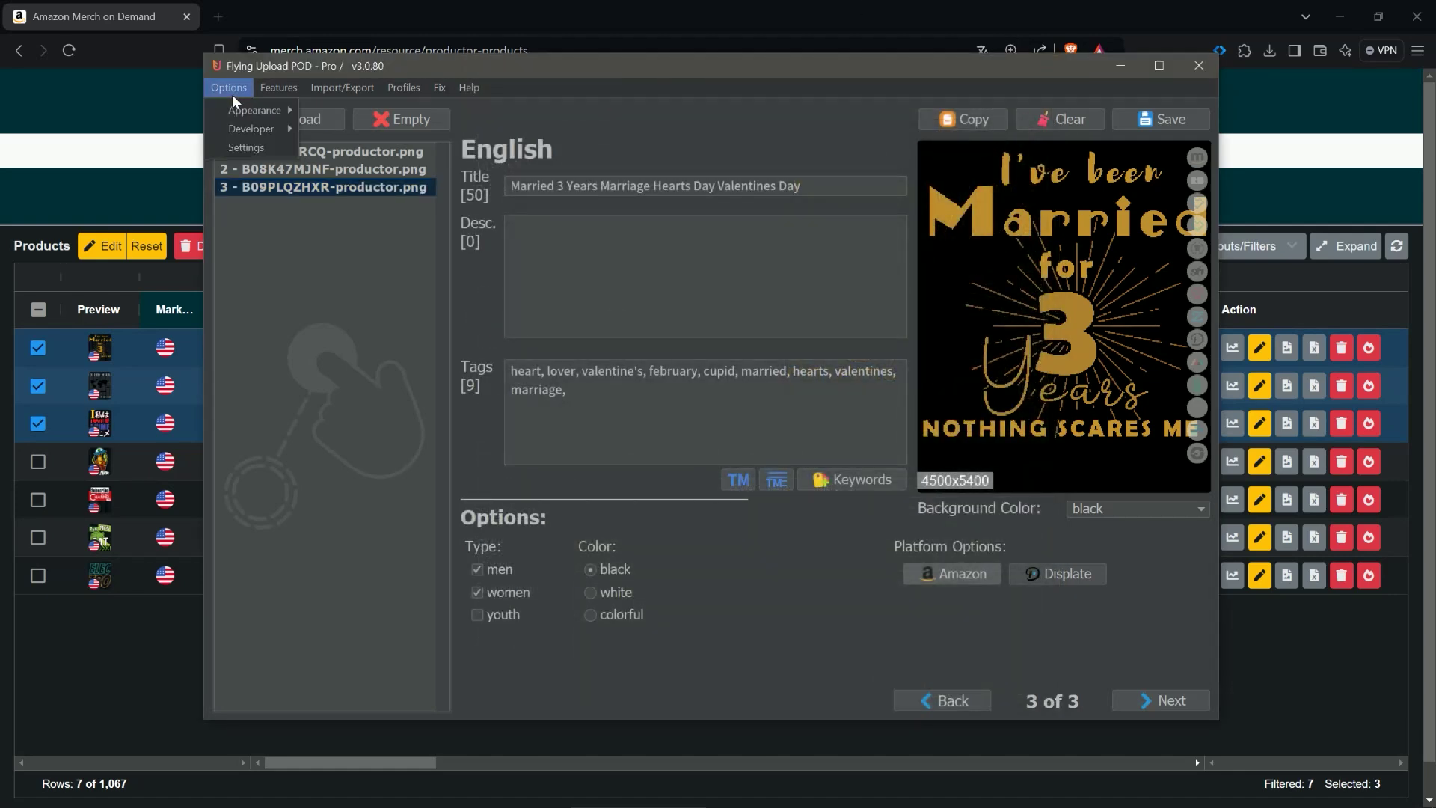
pyautogui.click(235, 141)
pyautogui.click(621, 165)
pyautogui.click(640, 198)
pyautogui.click(640, 226)
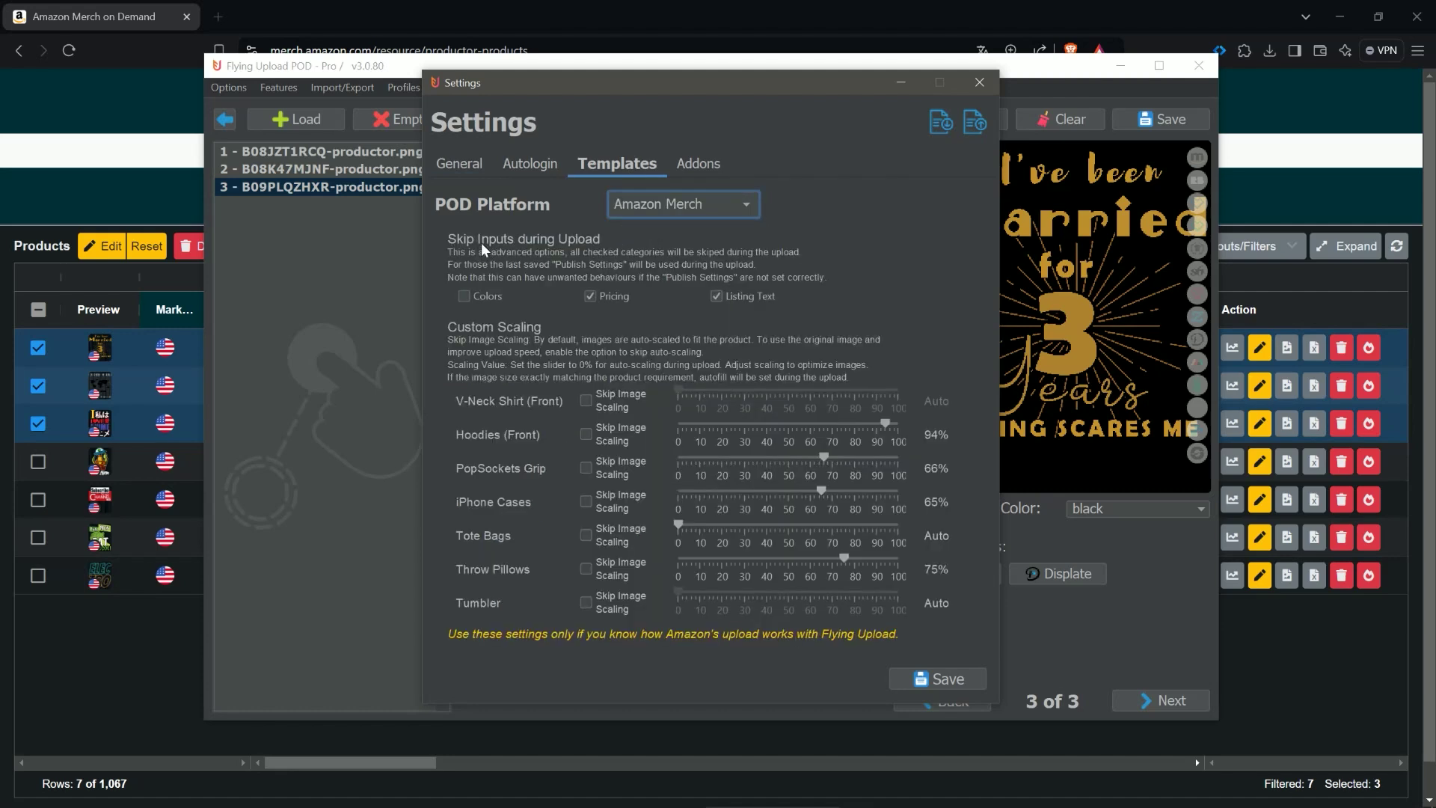
# Step: Toggle skipping the pricing input, try 25% Tumbler image scaling, revert it to Auto, and save
pyautogui.click(590, 296)
pyautogui.click(585, 604)
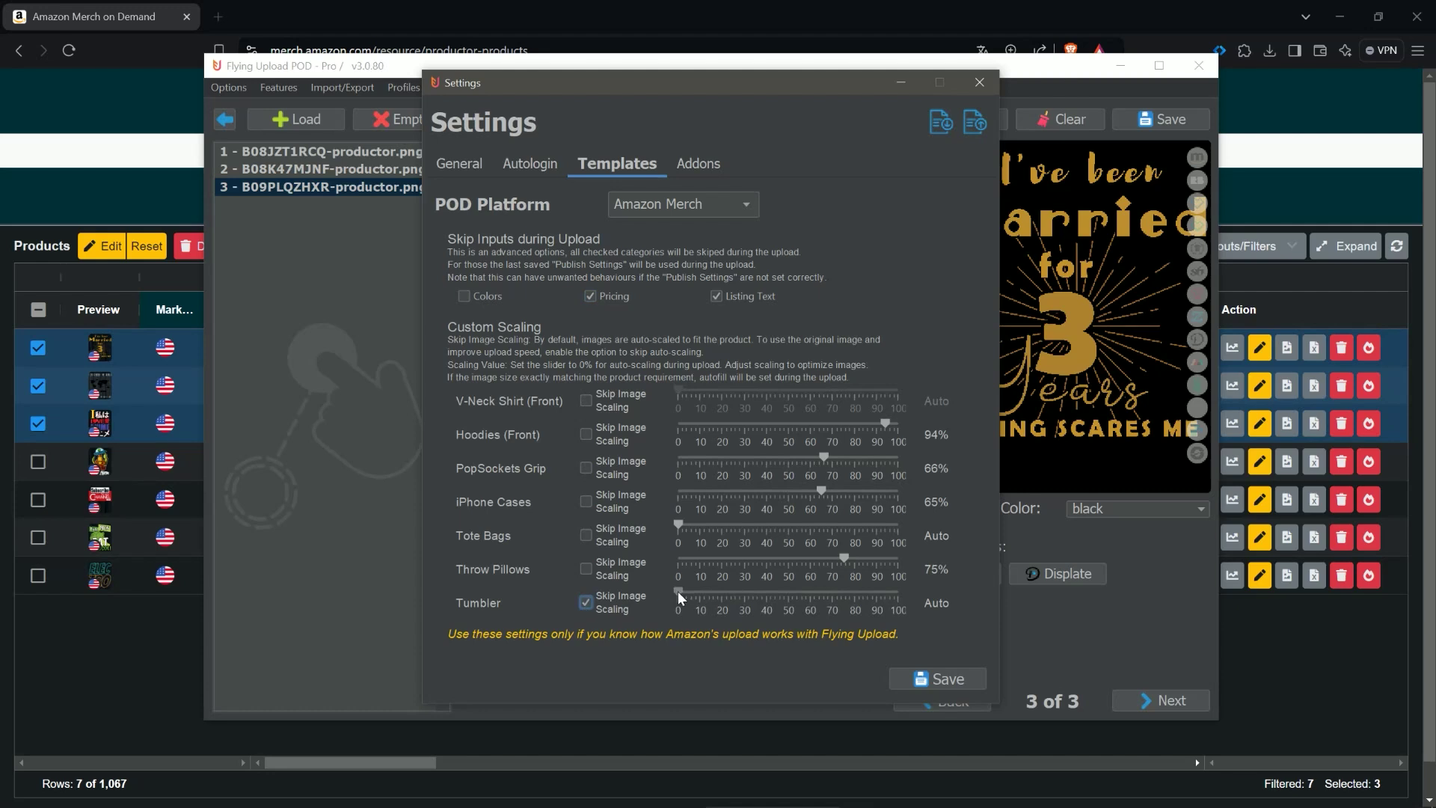
pyautogui.moveTo(678, 591); pyautogui.dragTo(735, 596)
pyautogui.click(585, 603)
pyautogui.click(974, 680)
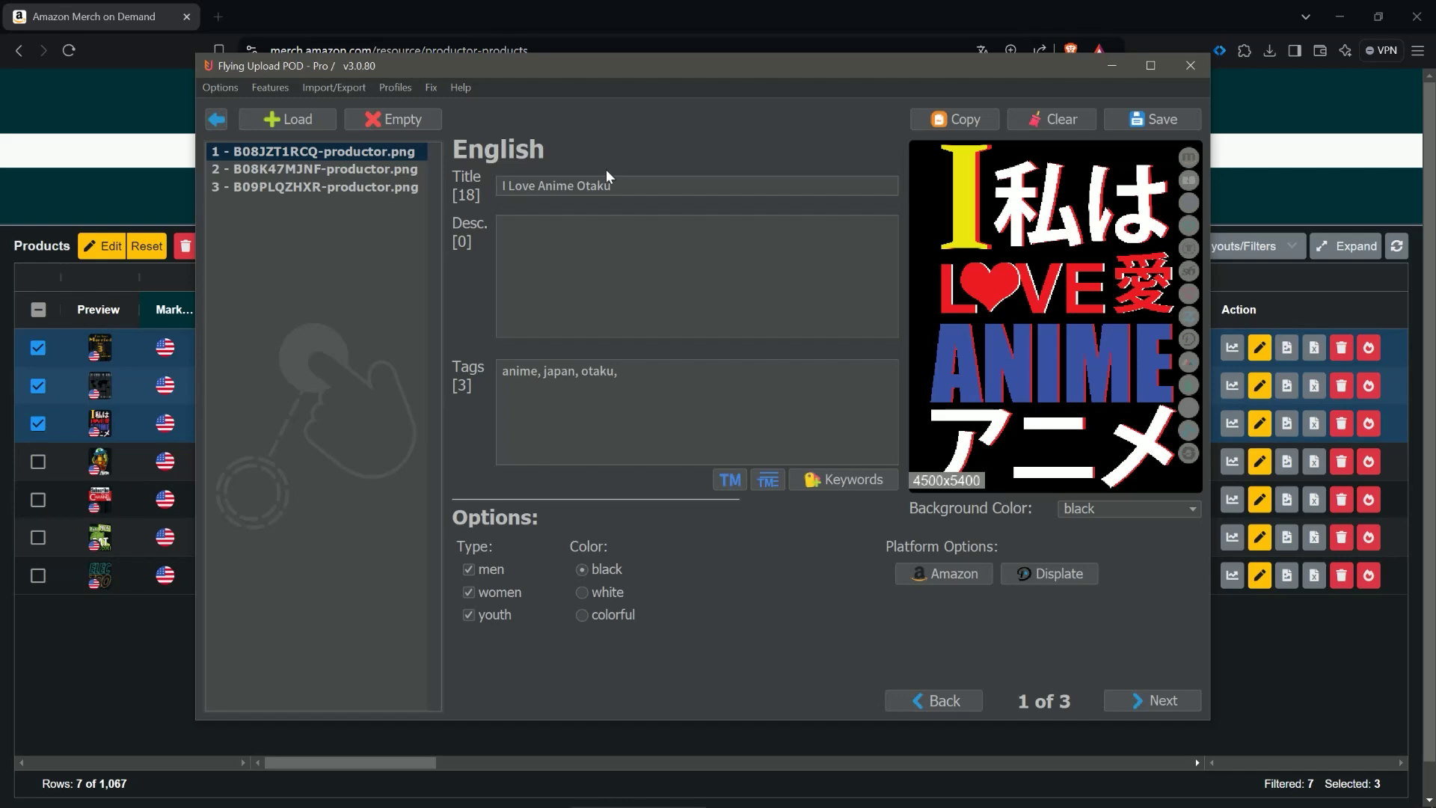
# Step: Go back to the home screen and start the Amazon Merch upload of all three designs
pyautogui.click(216, 120)
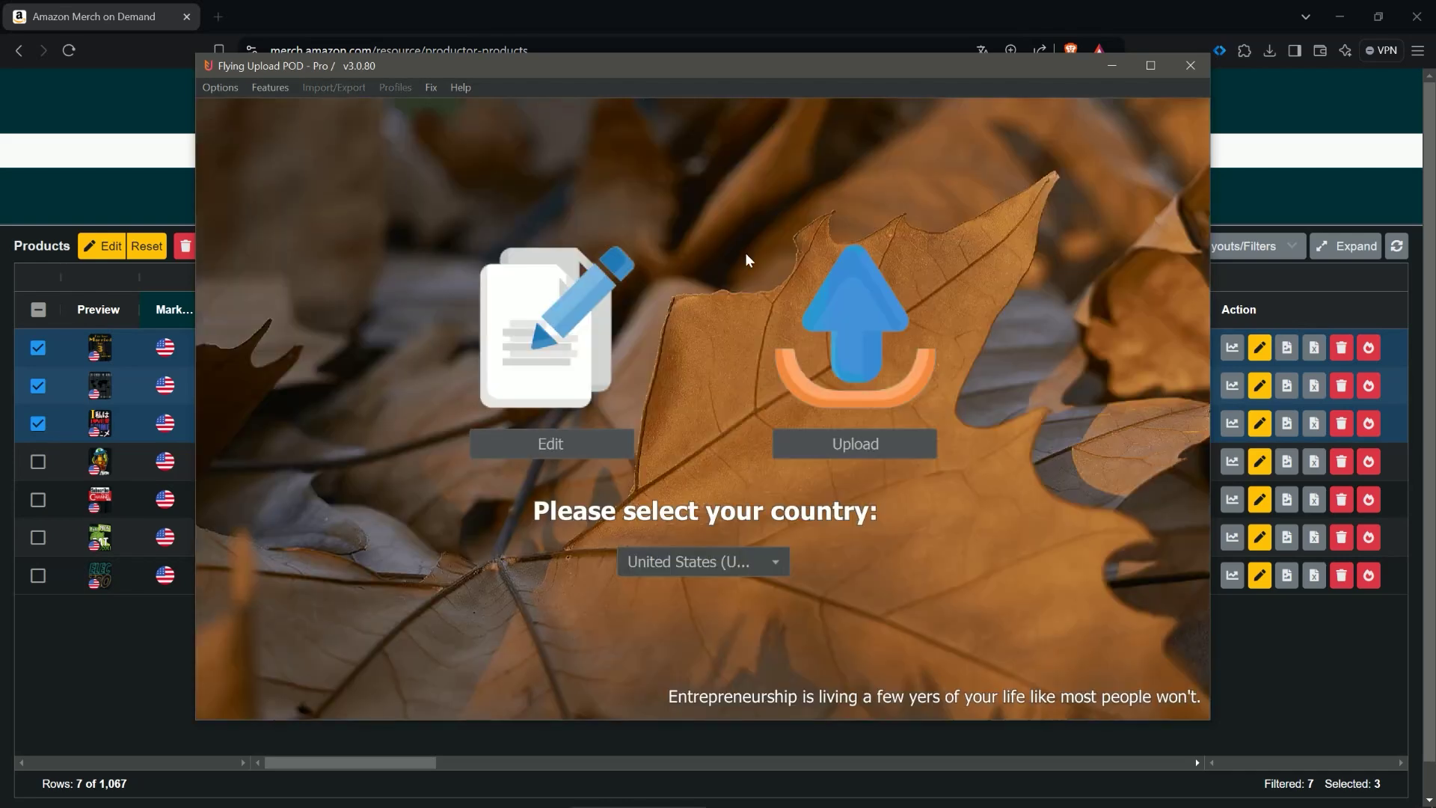
pyautogui.click(839, 442)
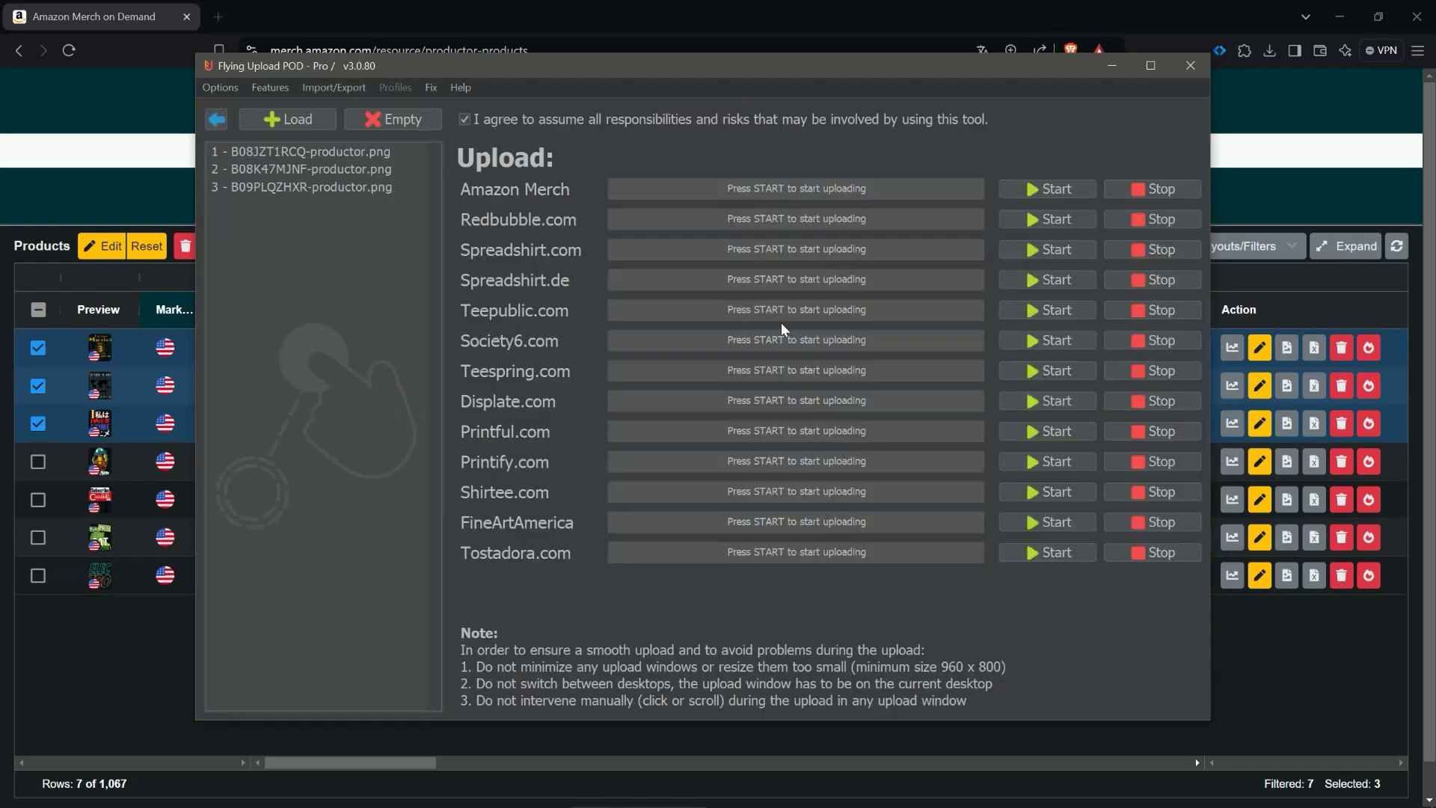
pyautogui.click(1053, 197)
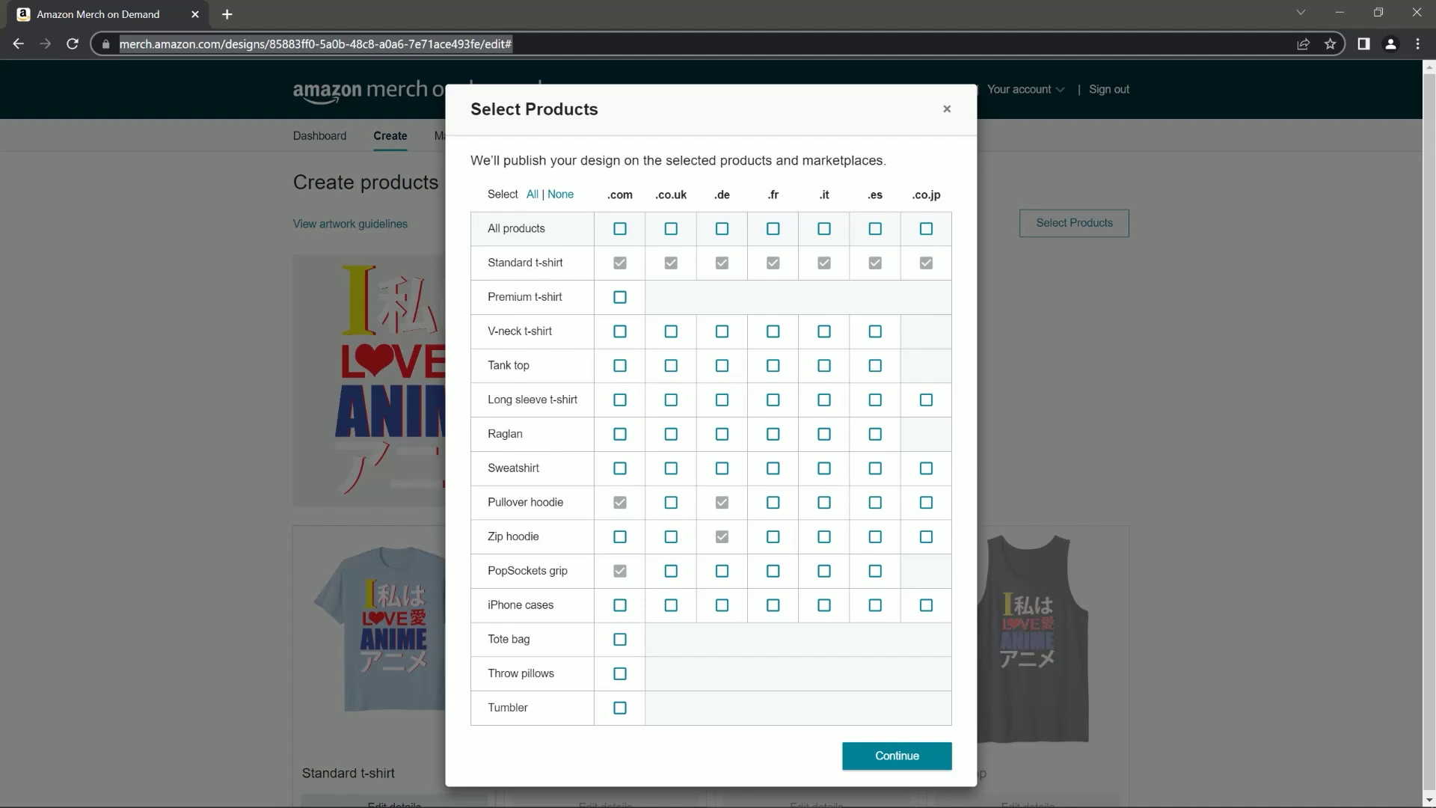
# Step: Dismiss Select Products and remove the existing artwork placement on the Tumbler card
pyautogui.press('Escape')
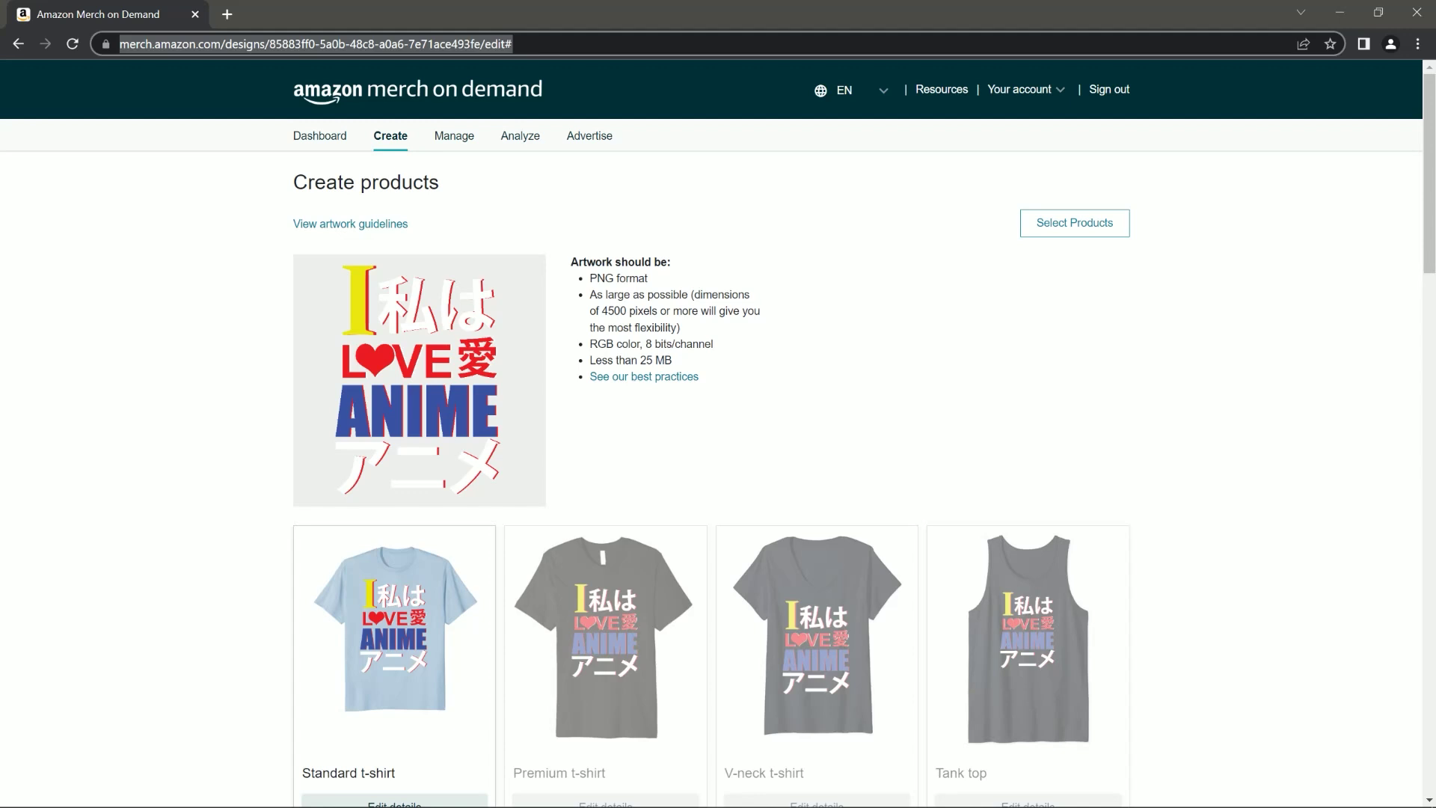
pyautogui.scroll(-15, 718, 433)
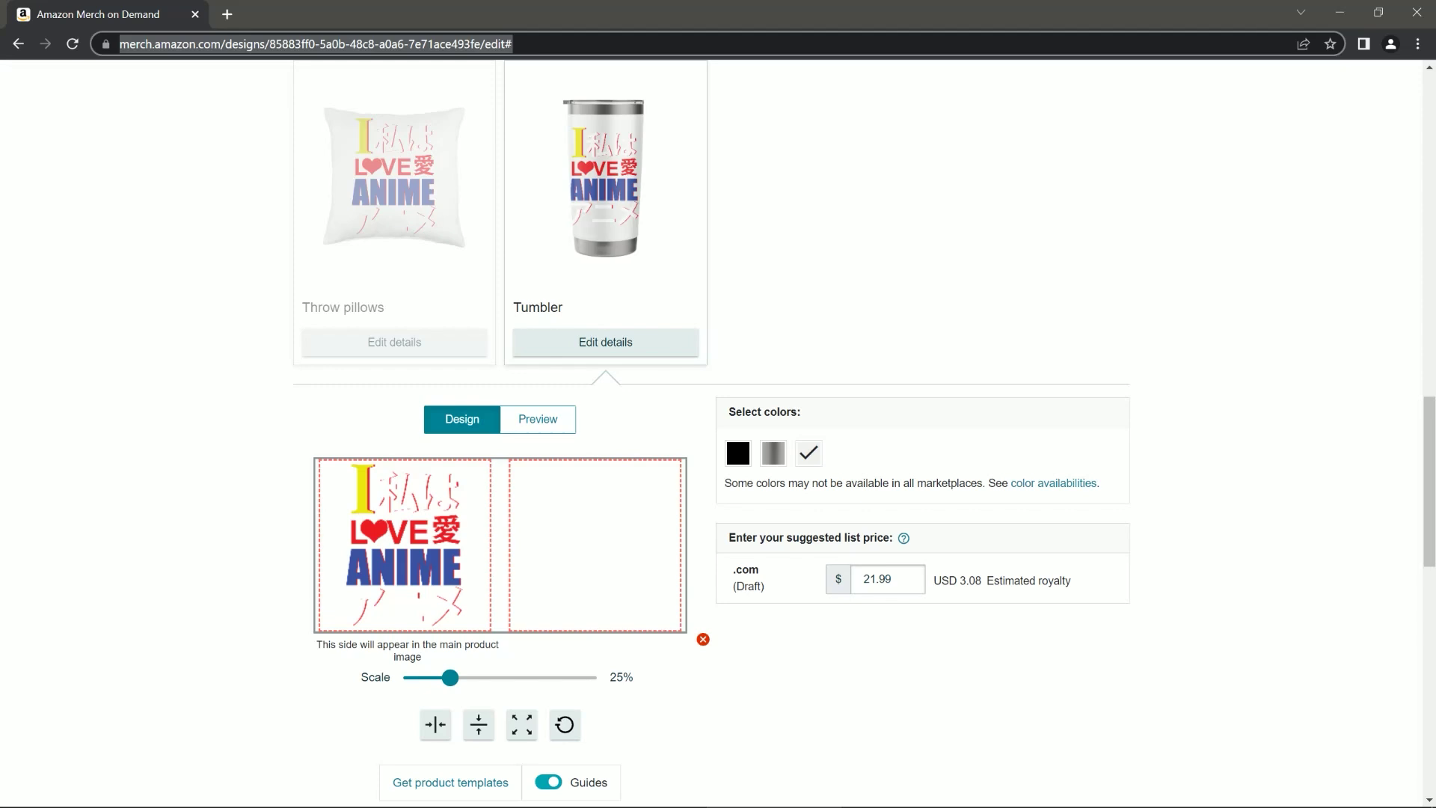
pyautogui.click(703, 639)
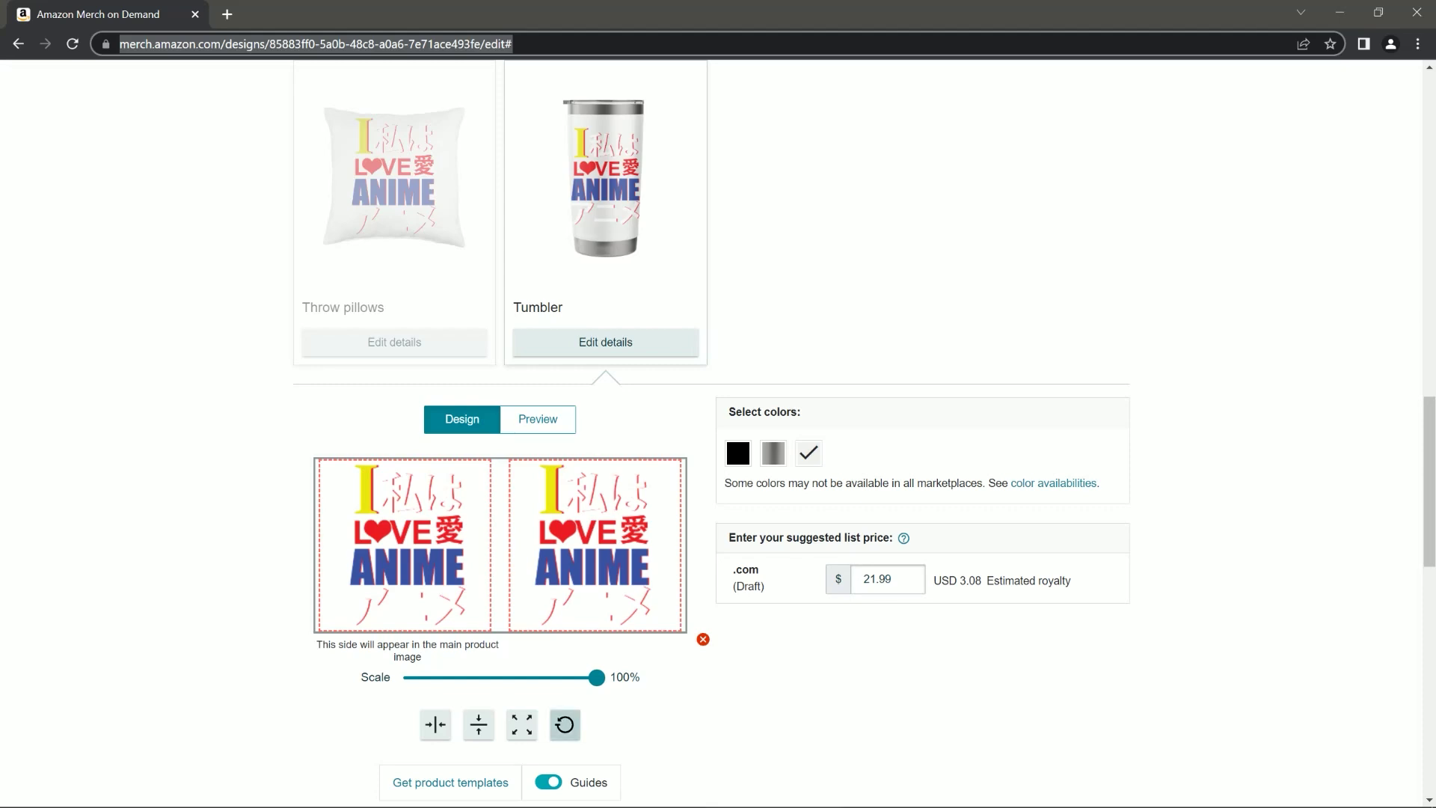
# Step: Finish the Tumbler design and publish the listing with "Don't translate" selected
pyautogui.click(565, 724)
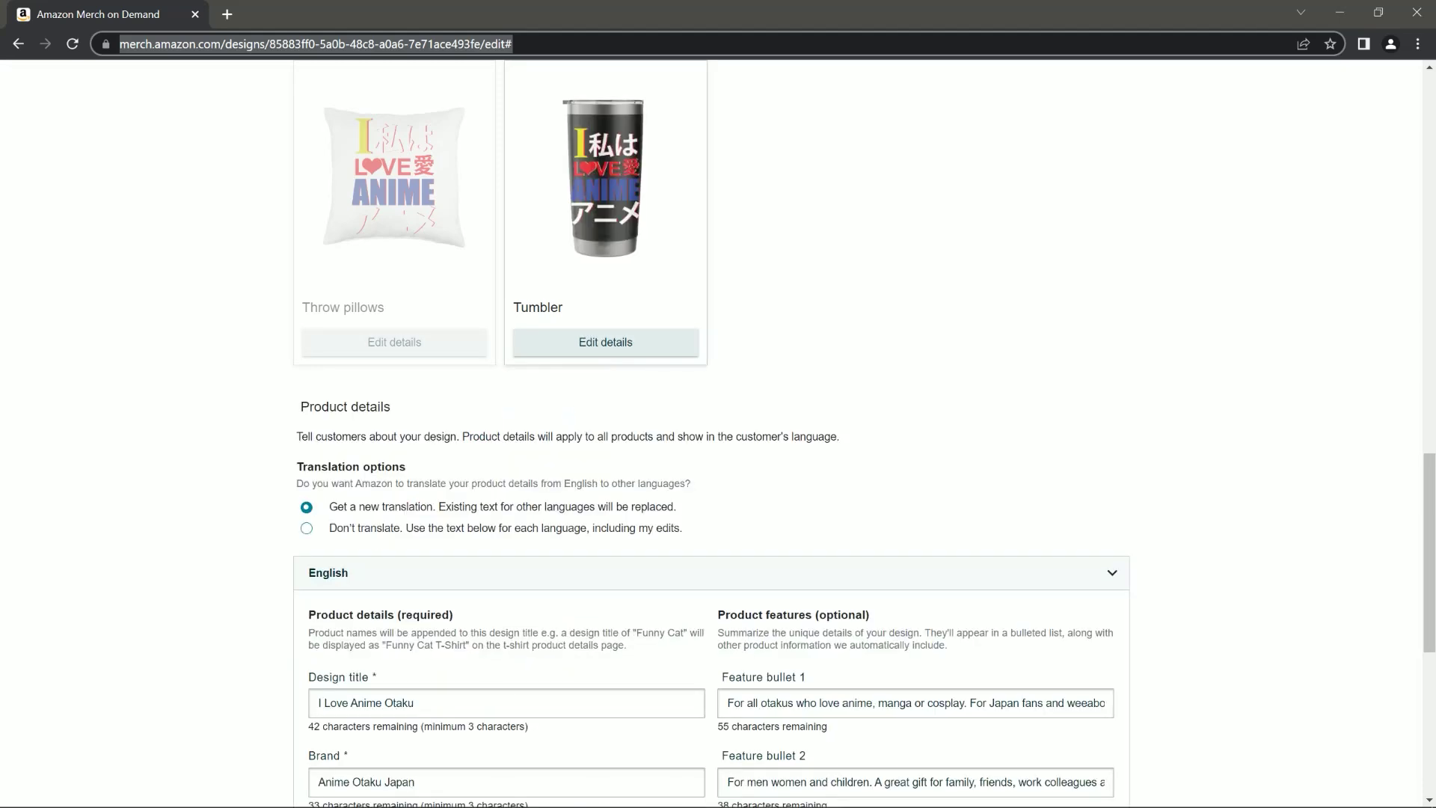
pyautogui.scroll(-5, 718, 434)
pyautogui.click(306, 190)
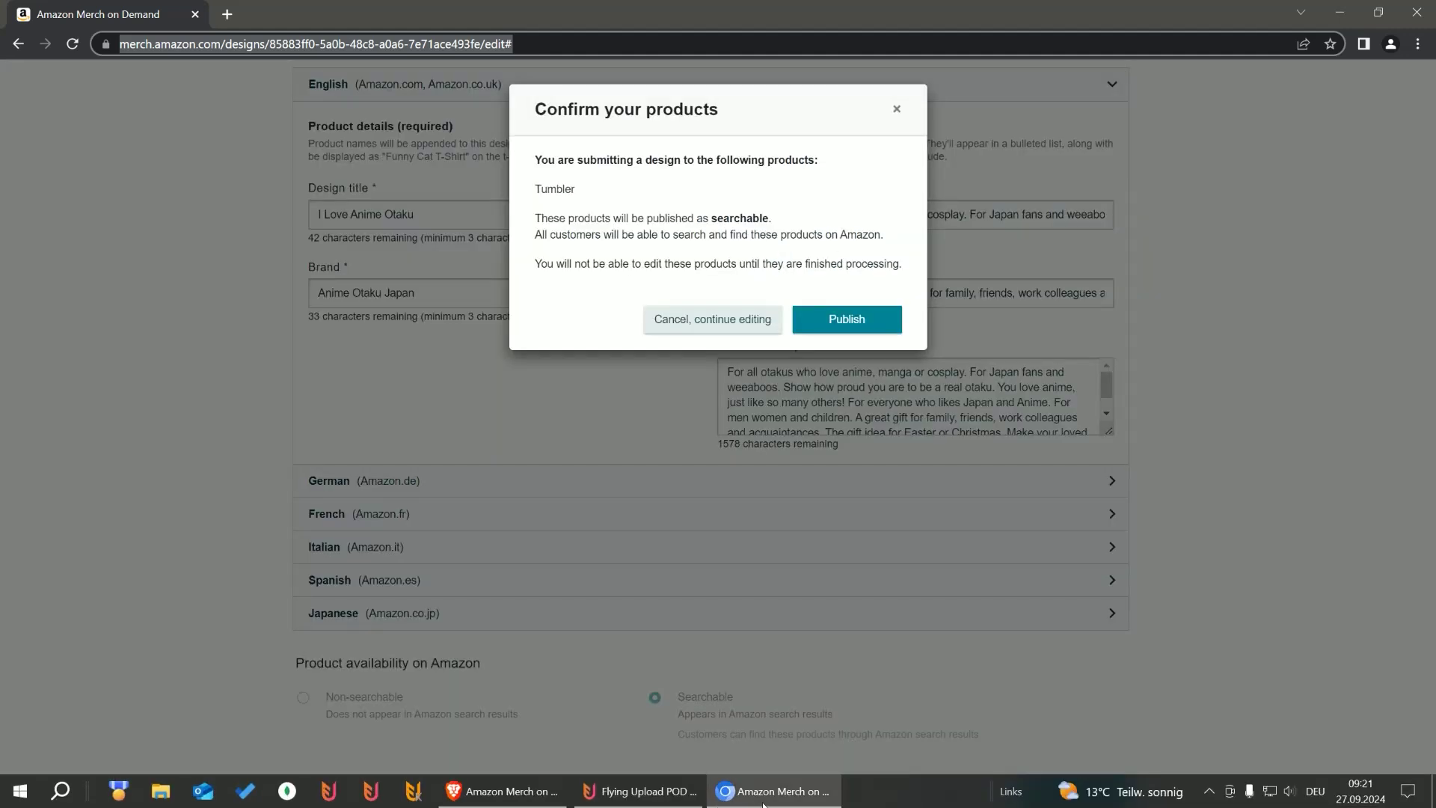
pyautogui.moveTo(670, 804)
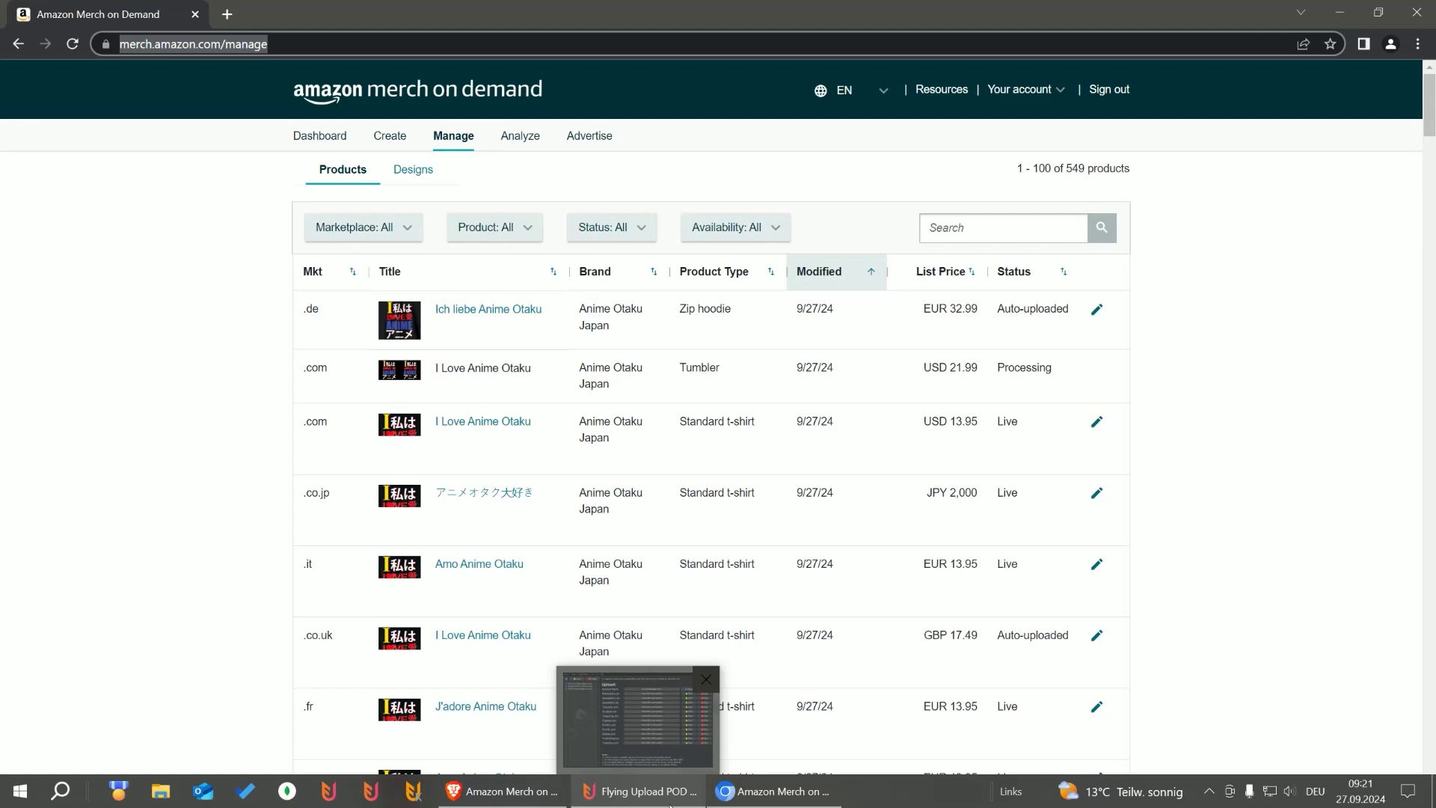
# Step: Switch back to Flying Upload POD and pause the Amazon Merch upload at 33%
pyautogui.click(670, 803)
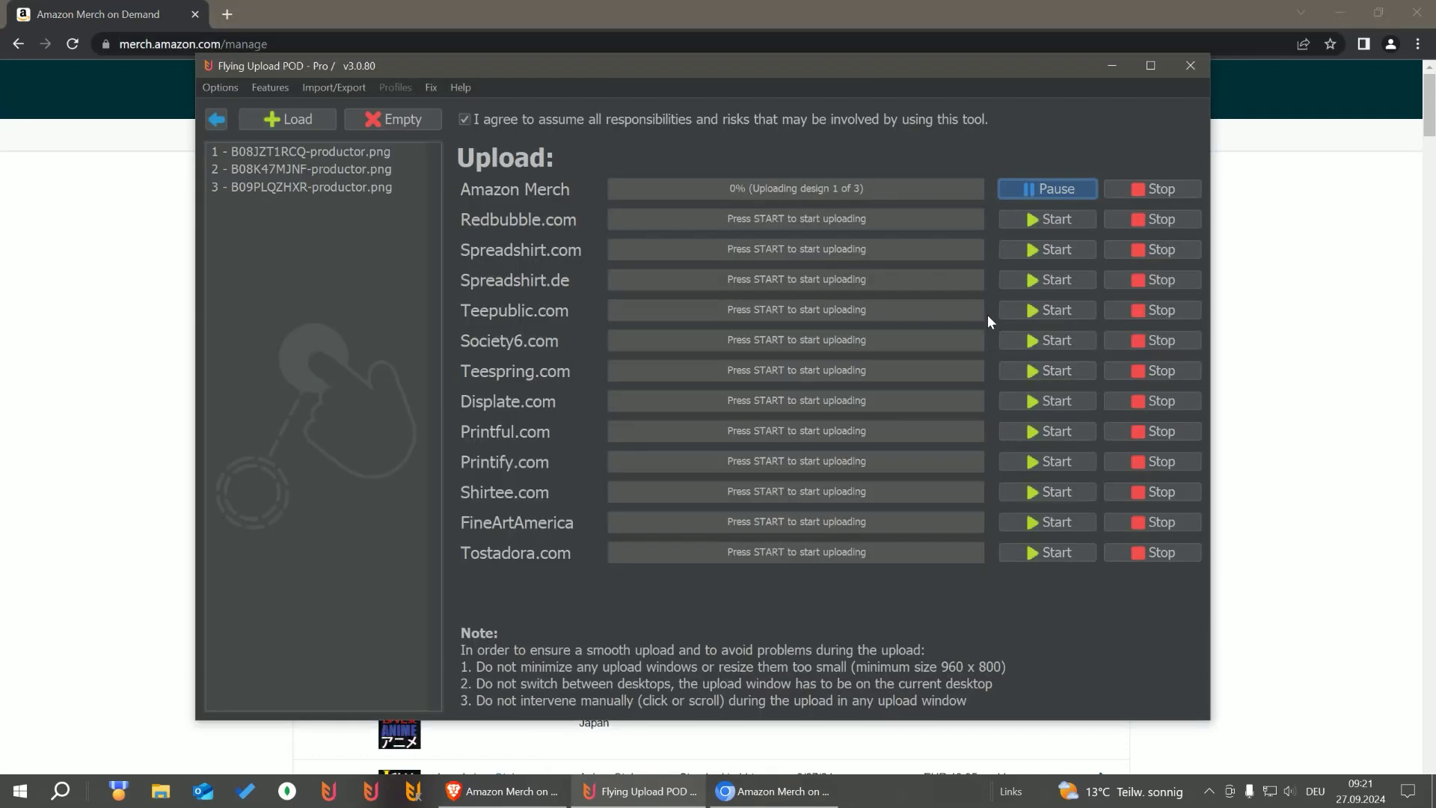
pyautogui.click(1084, 196)
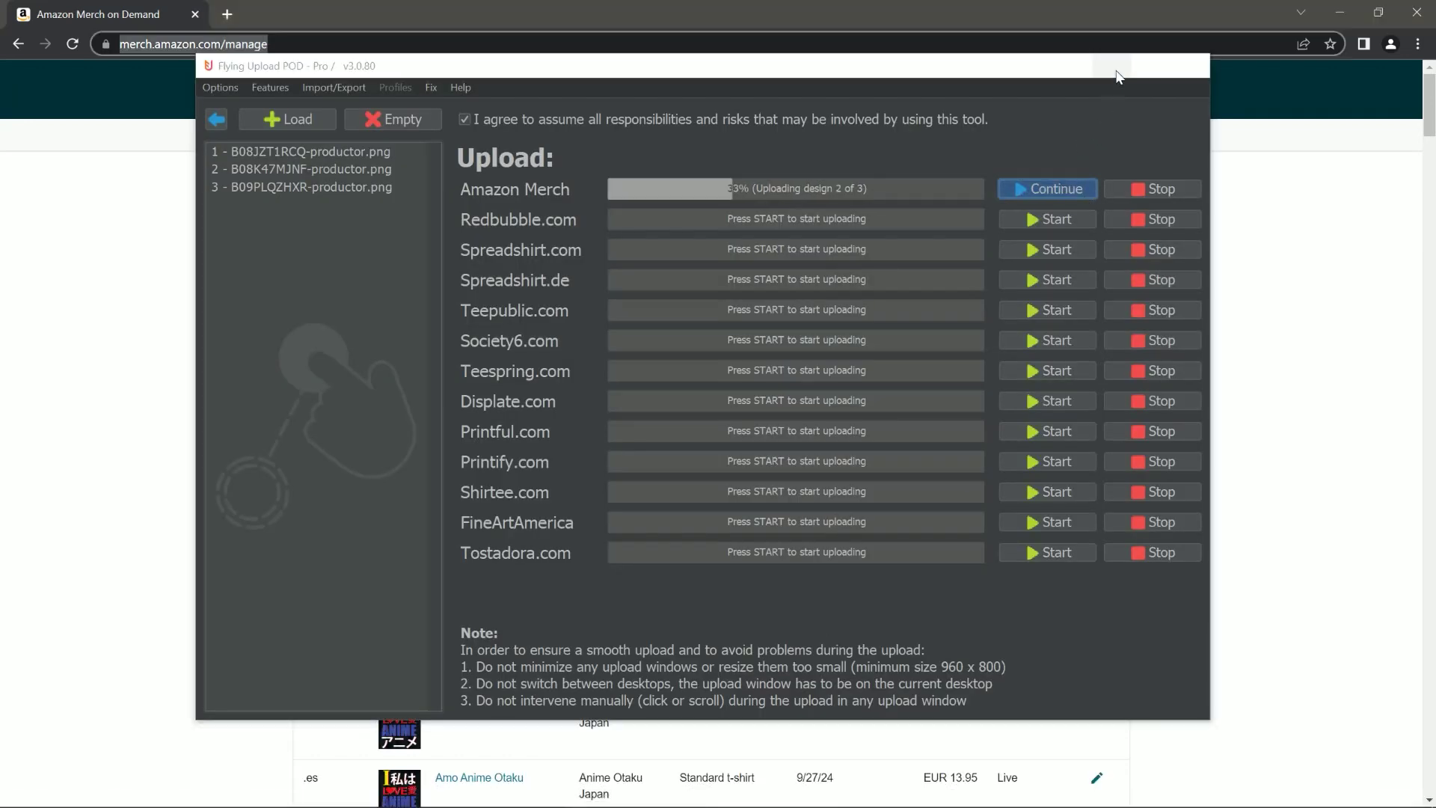